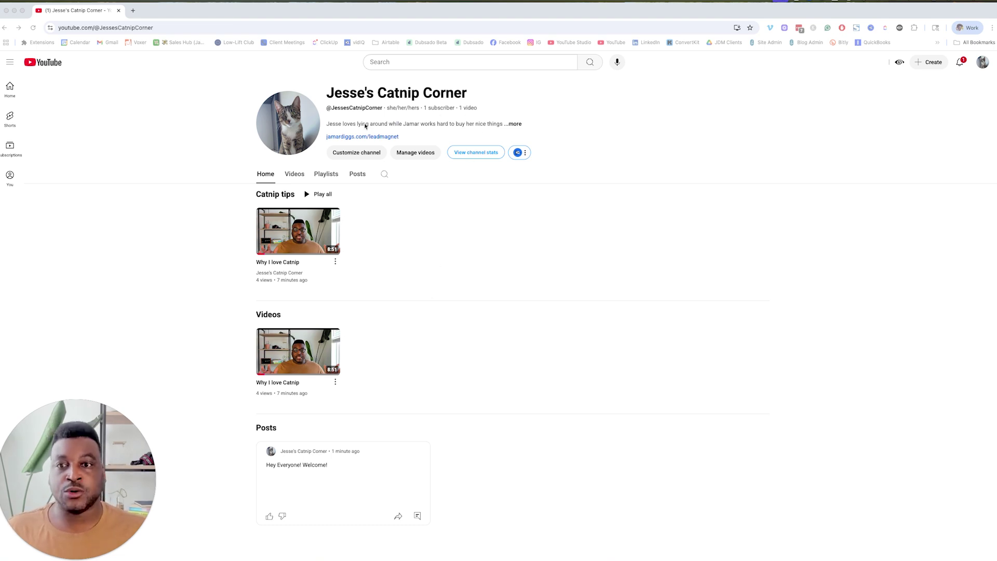
click(390, 116)
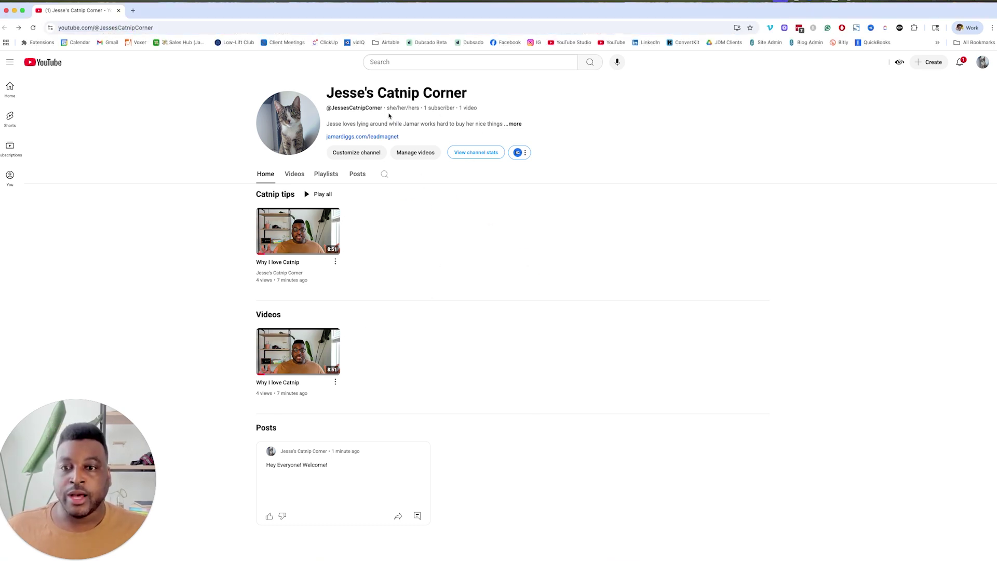
click(515, 124)
triple_click(436, 229)
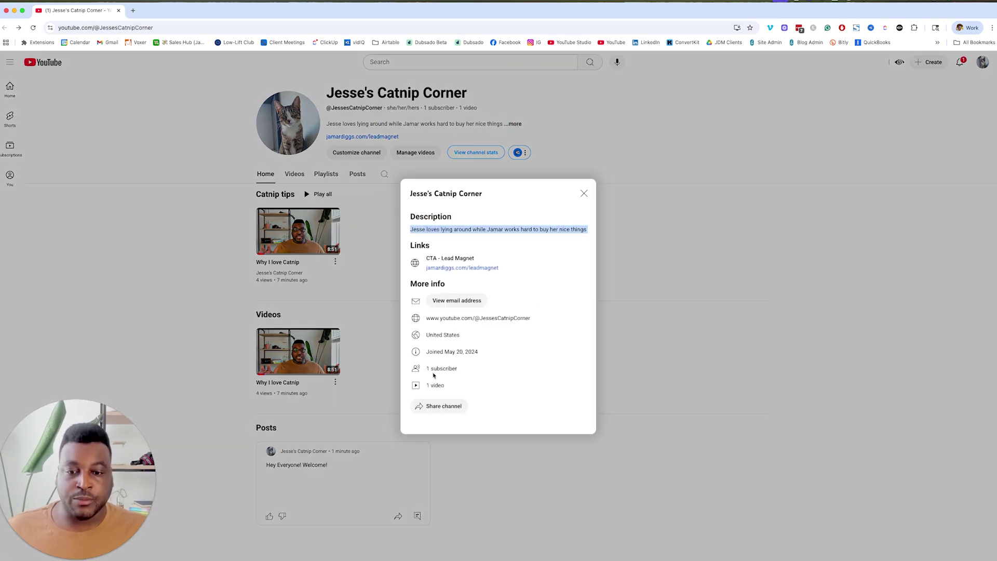
click(583, 194)
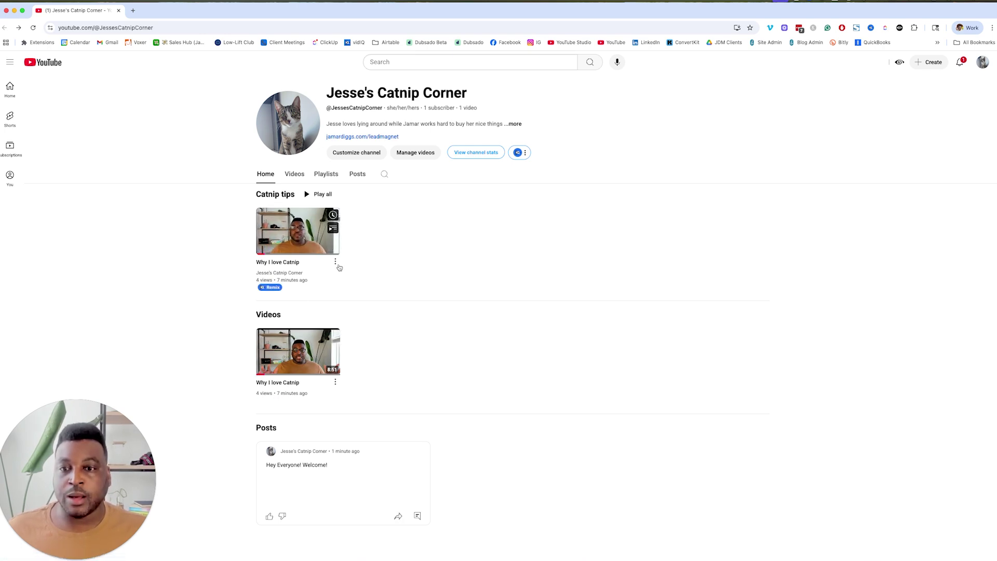
click(297, 178)
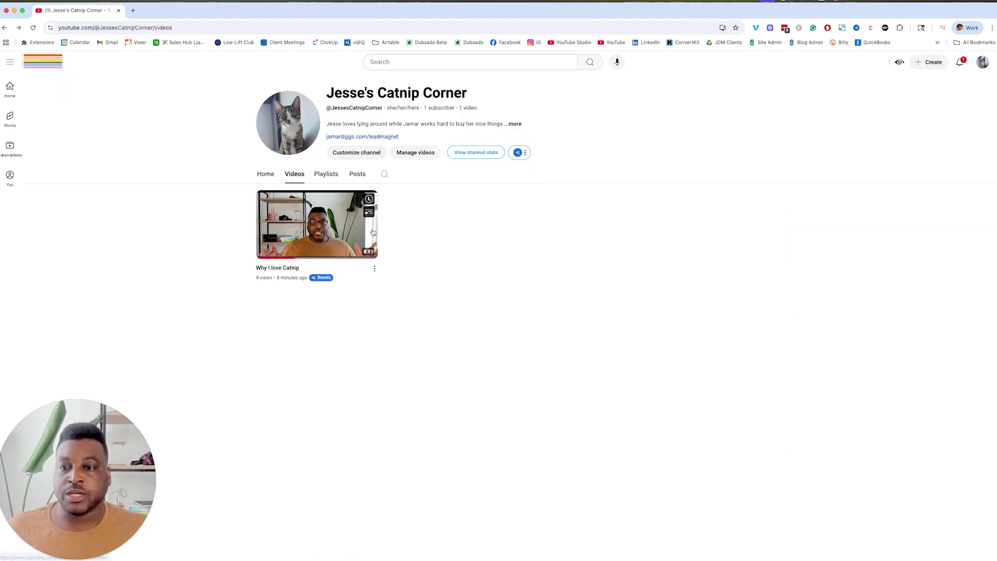
click(267, 175)
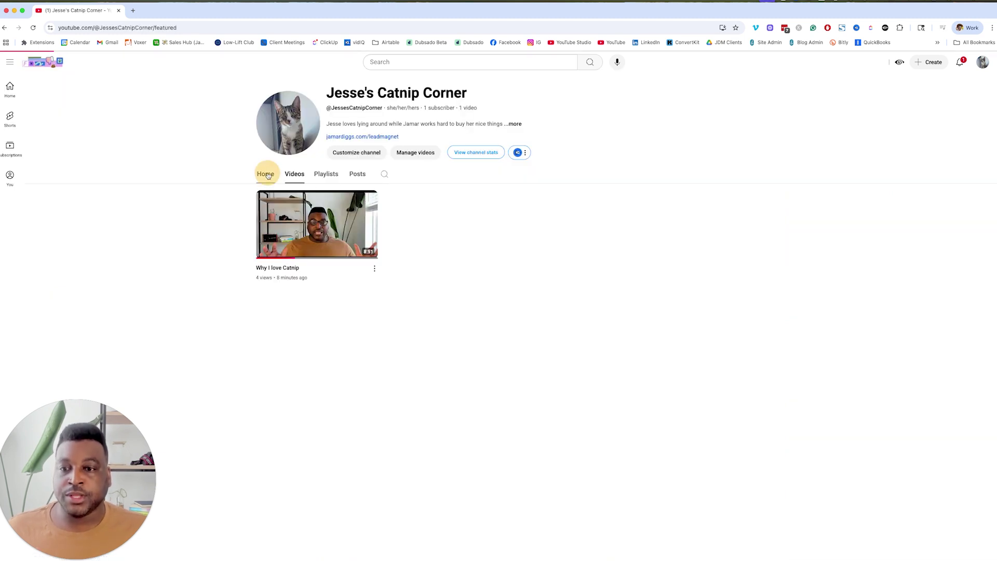
click(327, 176)
click(358, 177)
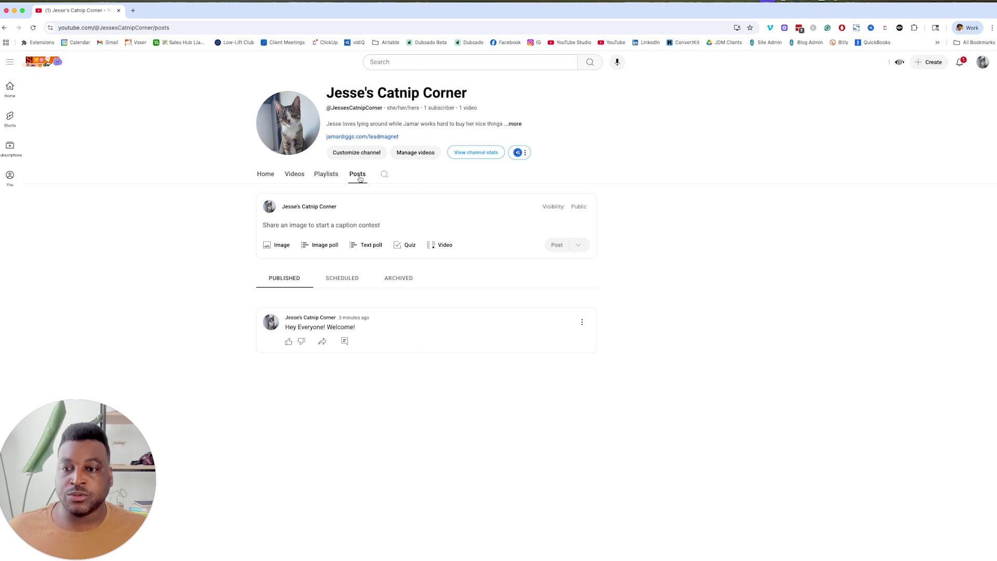
click(270, 177)
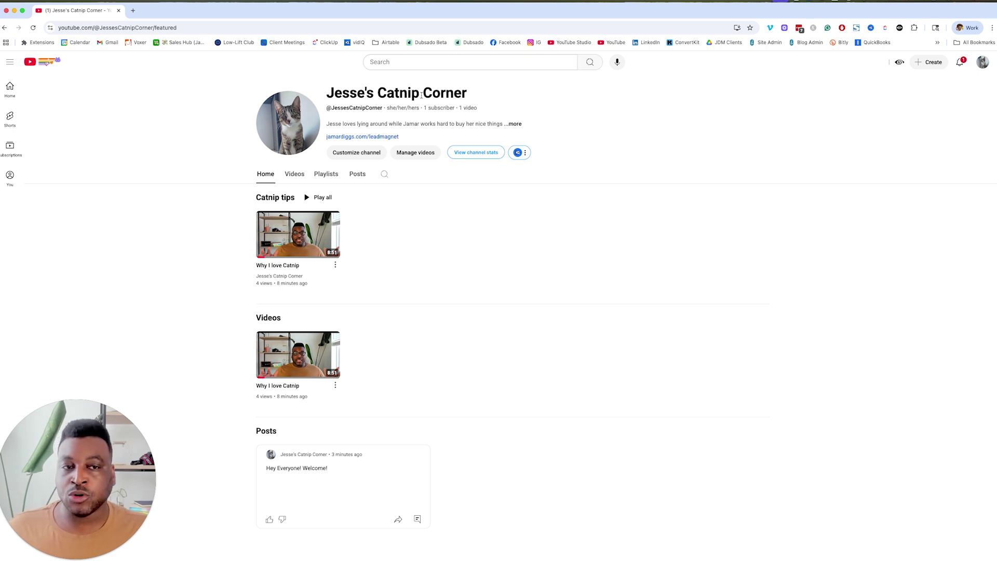
Start creating a new channel from the YouTube account settings
click(981, 64)
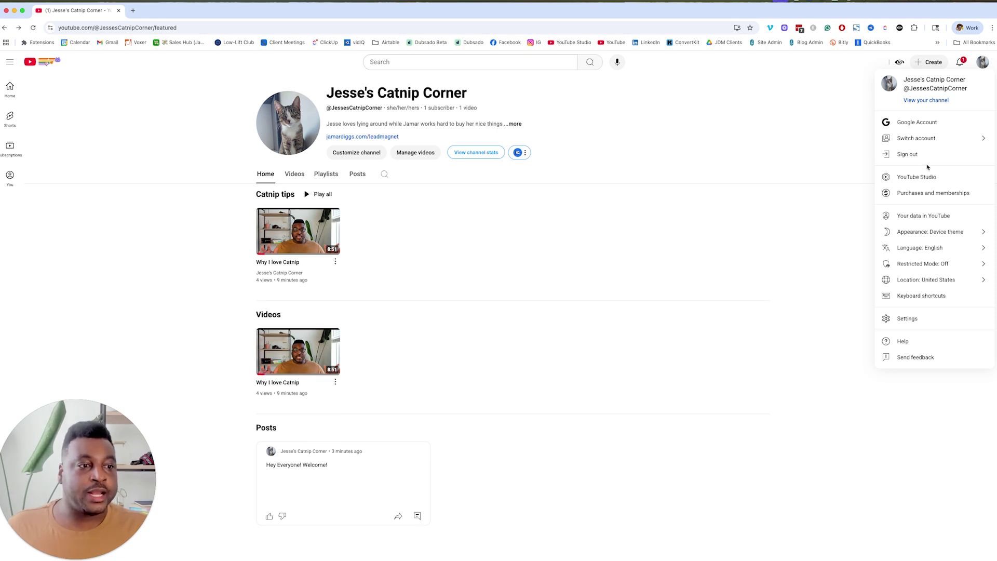
click(928, 322)
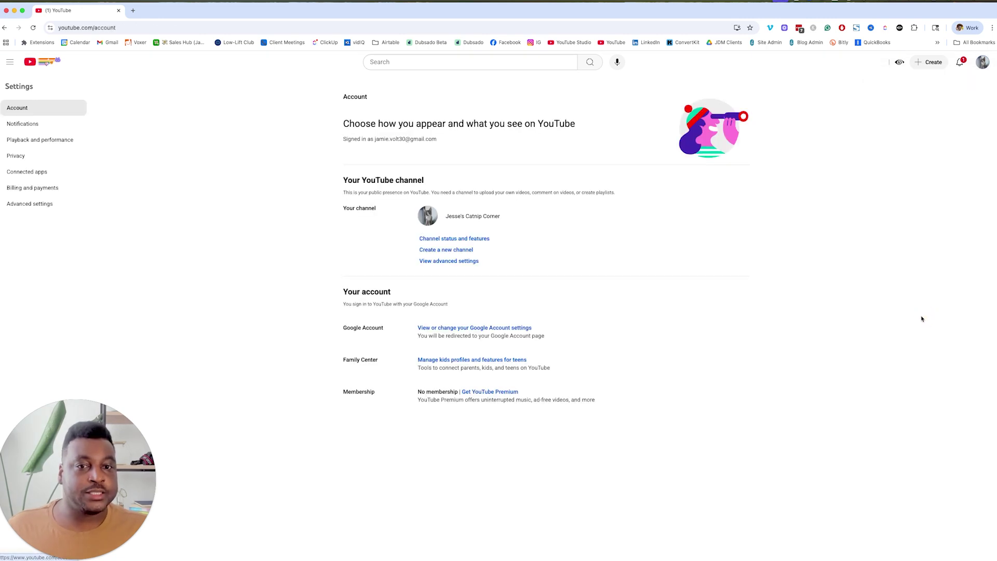
click(461, 252)
Name the new channel 'Jesse's brand Account', correcting the misspelled first word
click(435, 339)
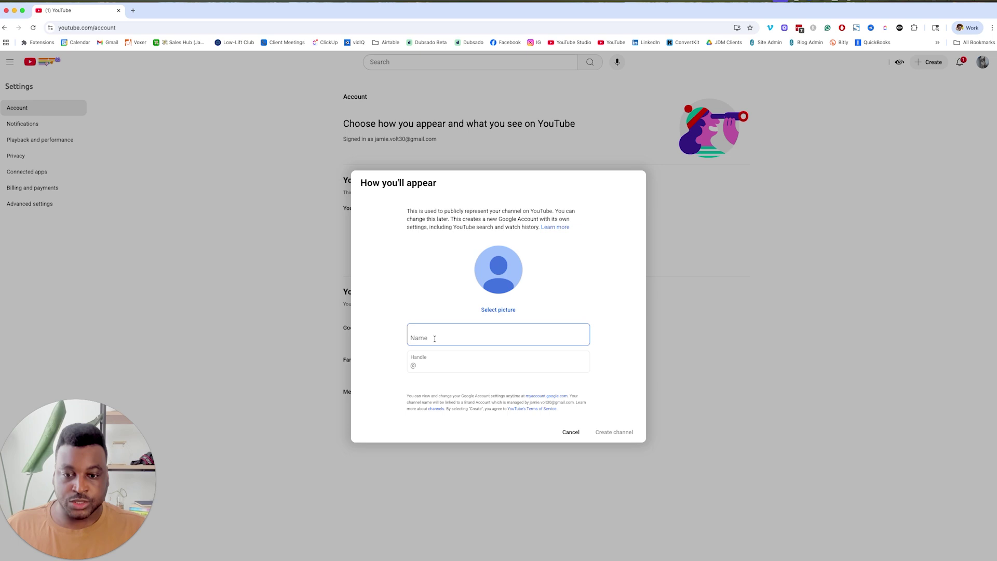
text(Jessse)
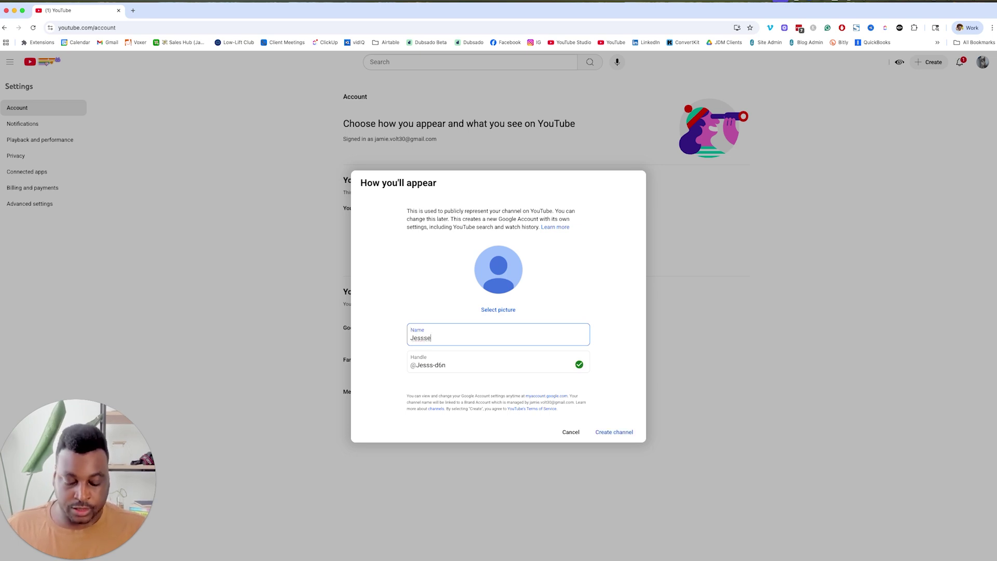
text( band Account)
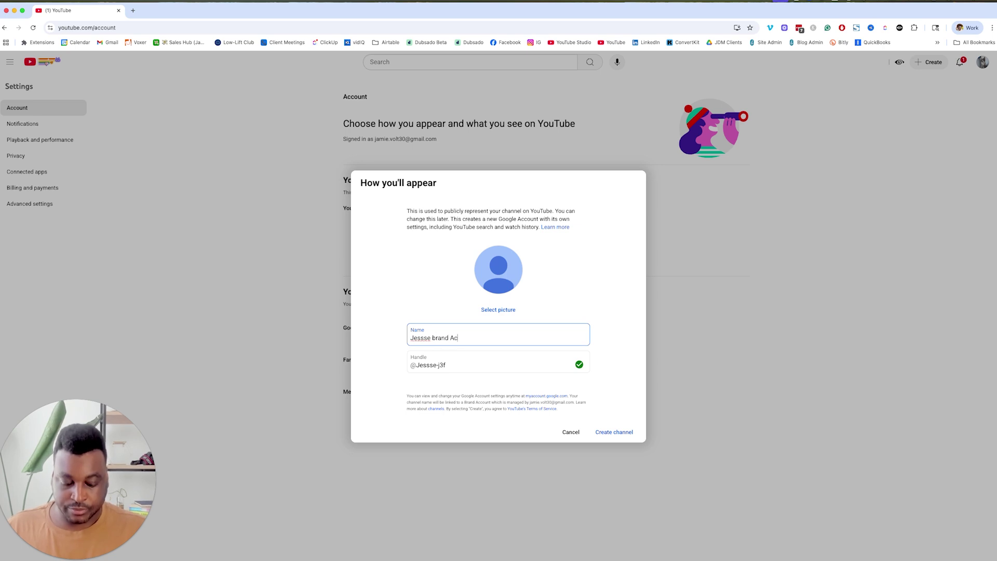
double_click(422, 341)
text(Jesse)
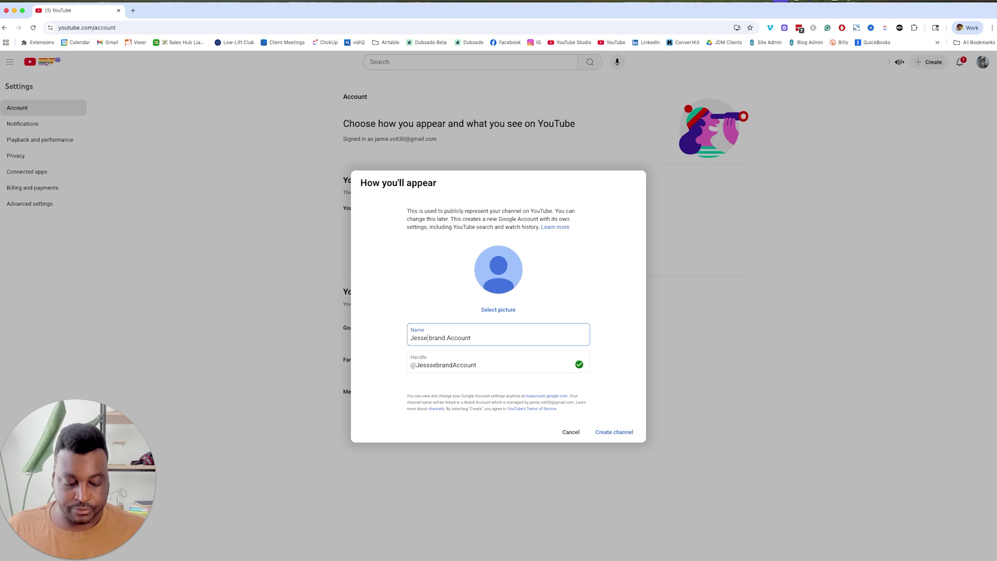
text('s)
click(399, 289)
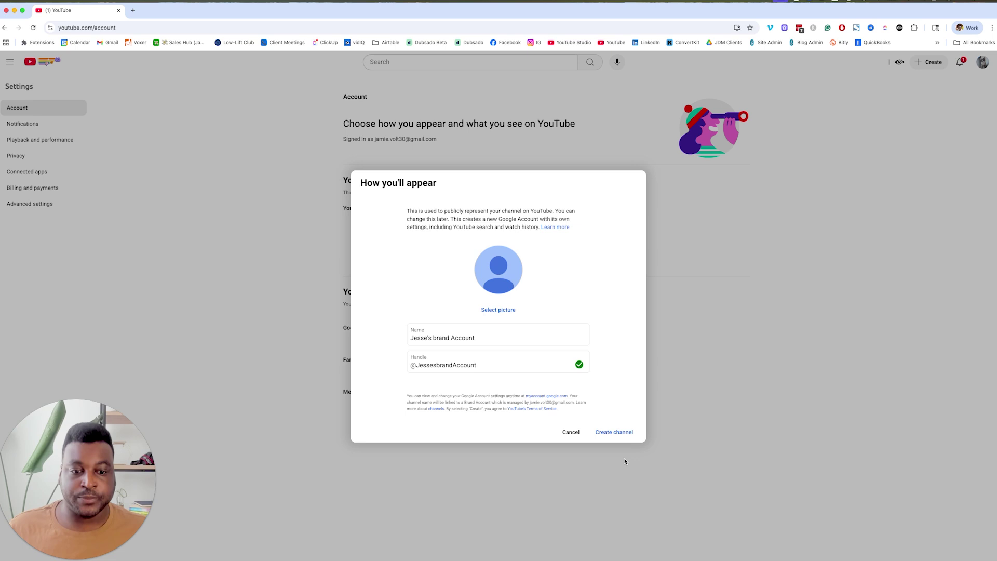
Load the YouTube home page from the address bar
click(614, 432)
click(113, 28)
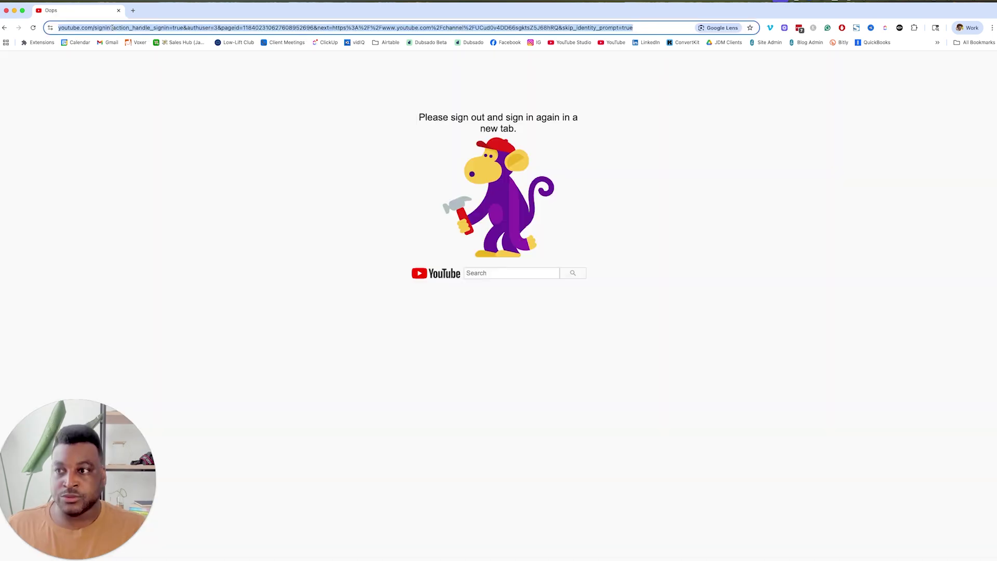
text(you)
key(Return)
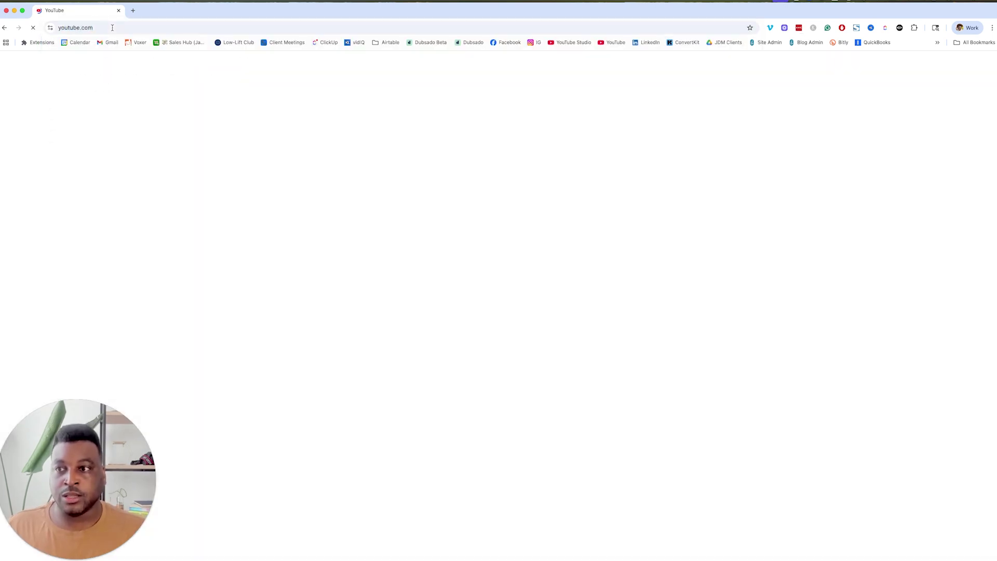
Check the account settings, then view the Jesse's Catnip Corner channel page
click(980, 63)
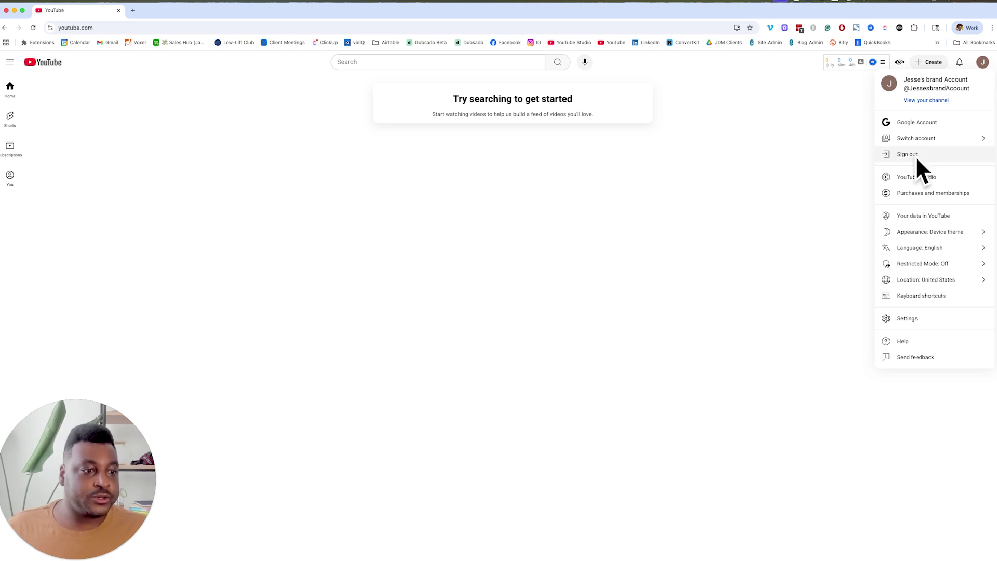
click(907, 318)
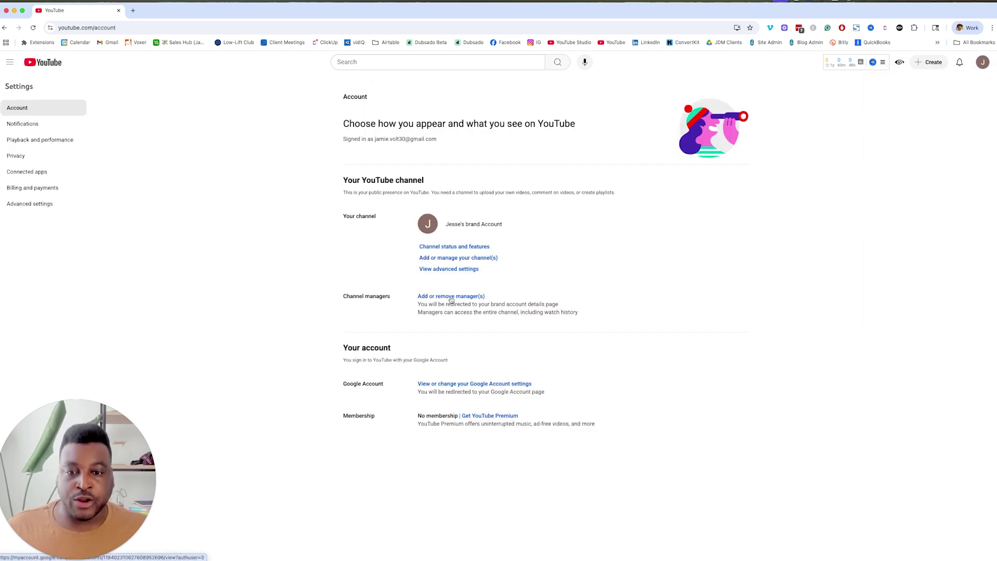
click(982, 66)
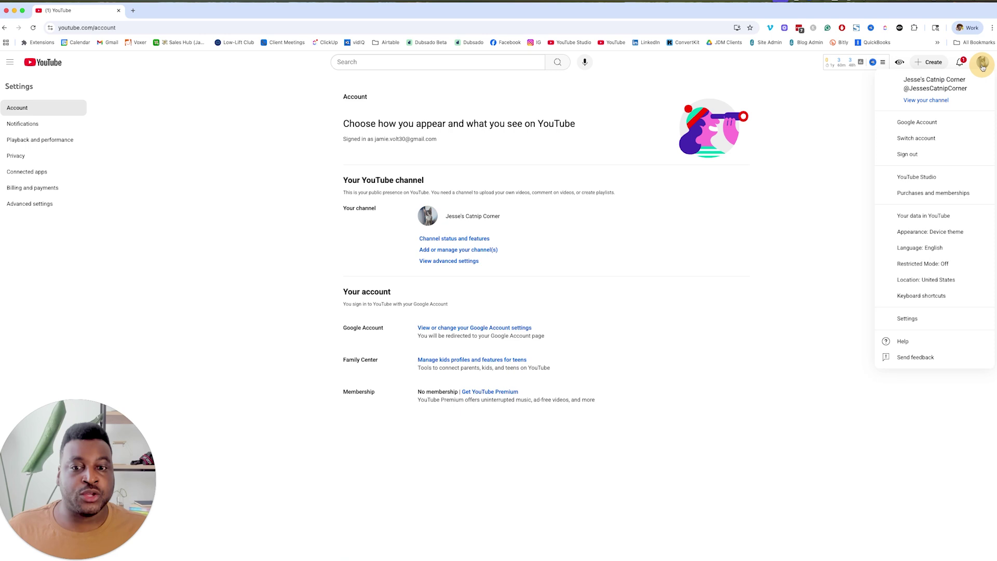
click(932, 105)
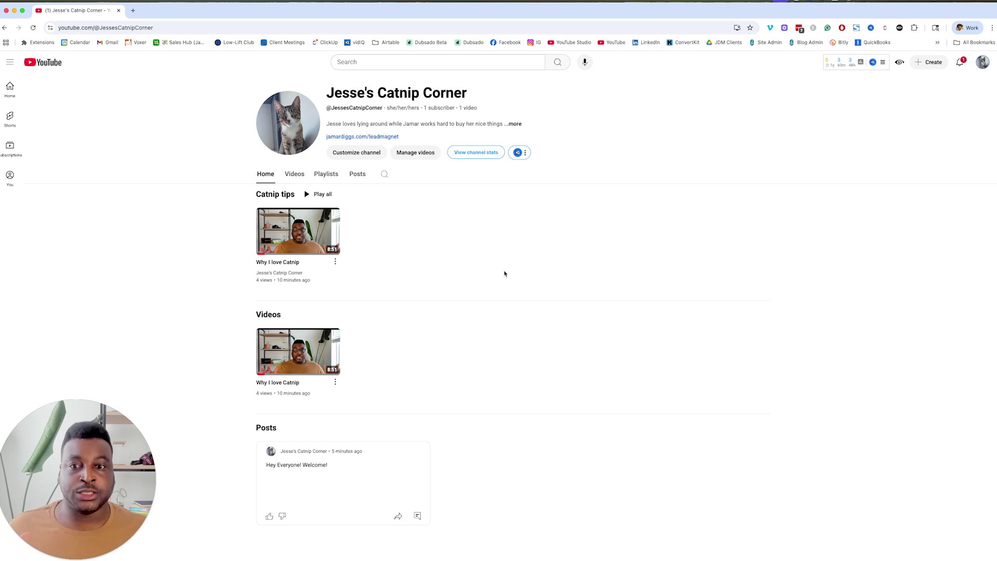
Open 'Move channel to a brand account' from the advanced channel settings
click(982, 61)
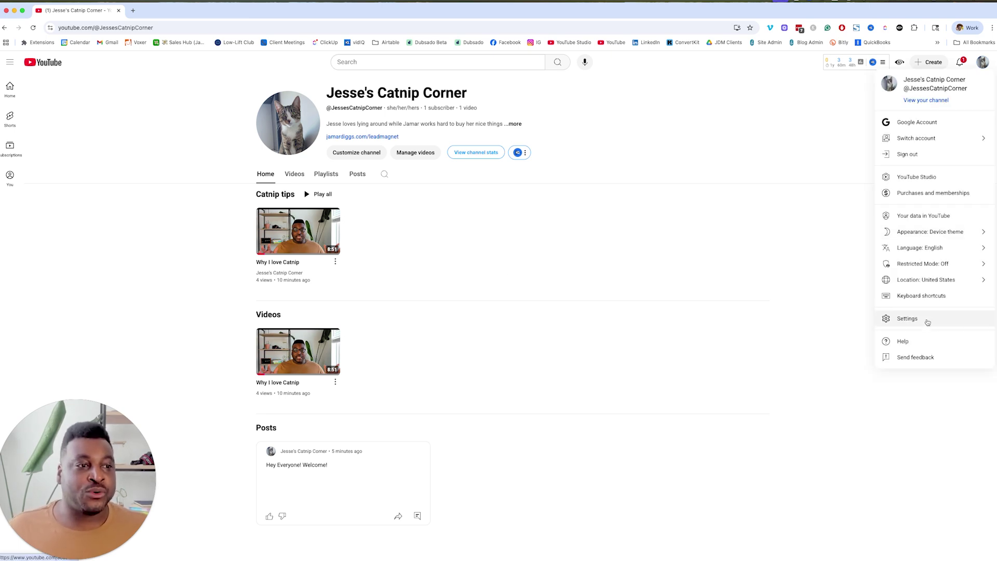
click(927, 323)
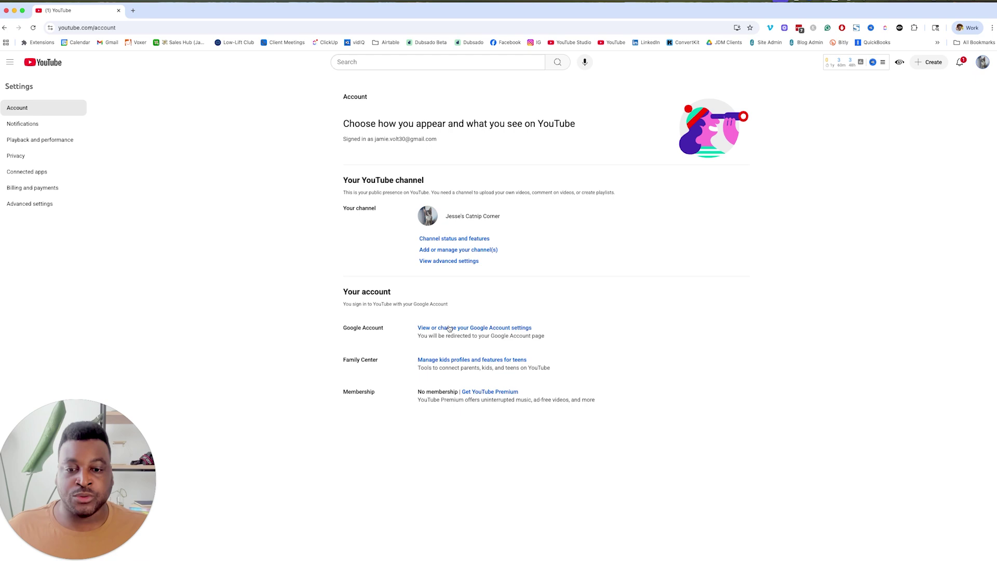
click(445, 261)
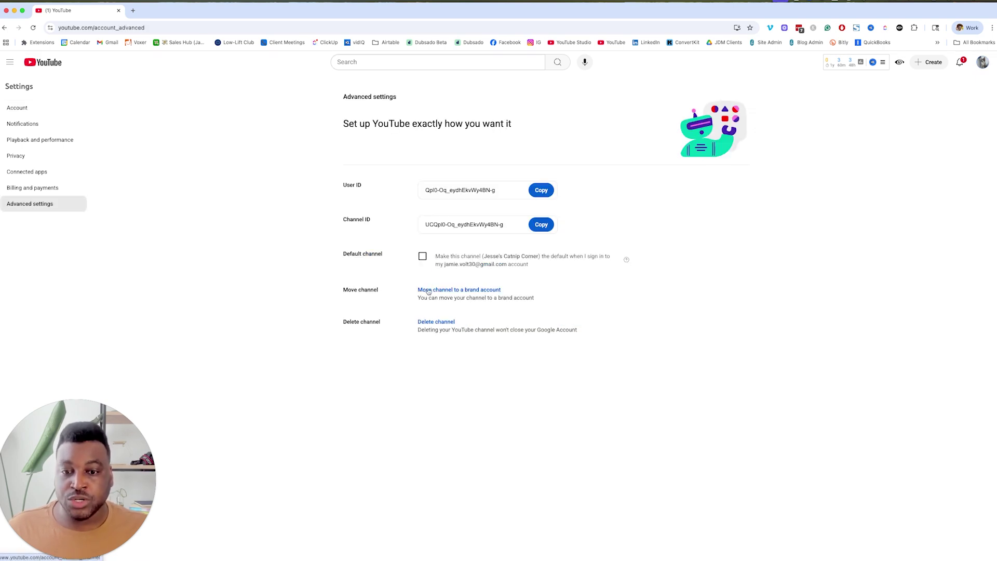
click(429, 291)
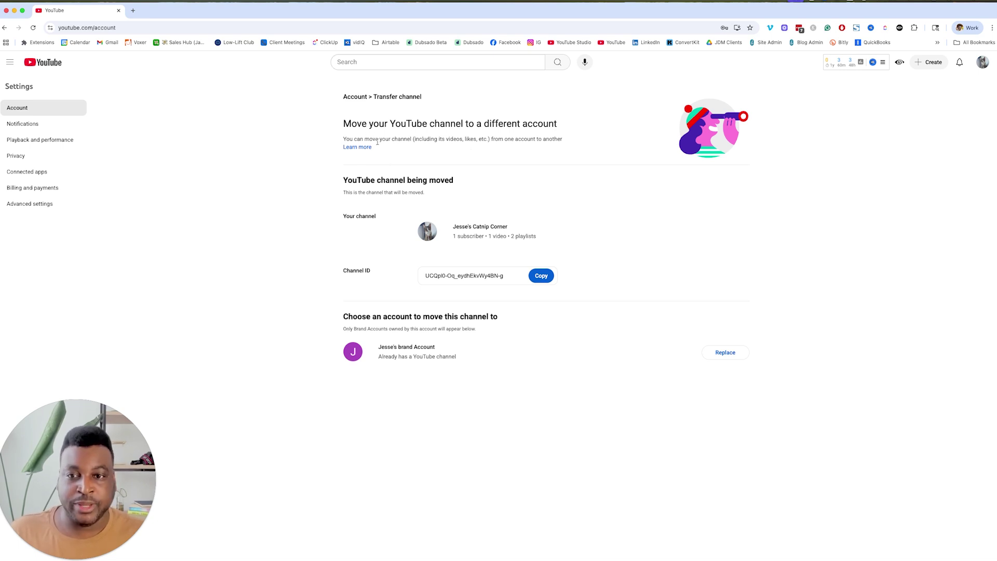
drag(344, 126, 557, 135)
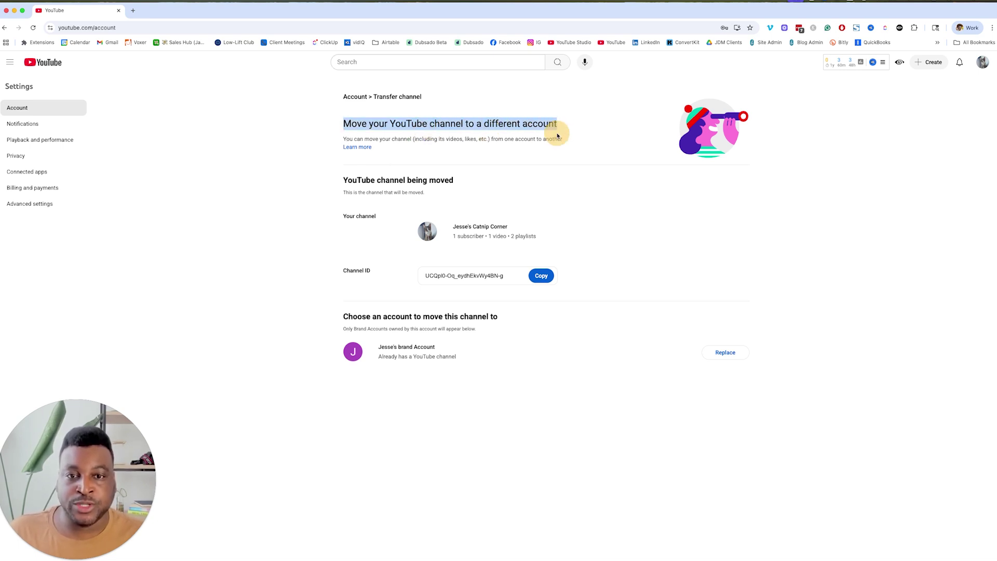
drag(339, 180, 498, 183)
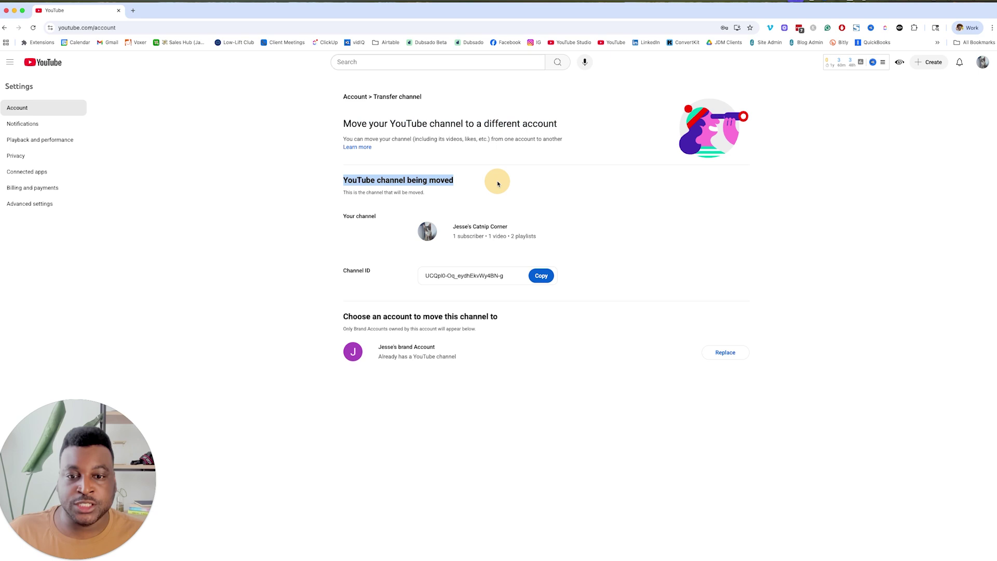
drag(340, 211, 568, 248)
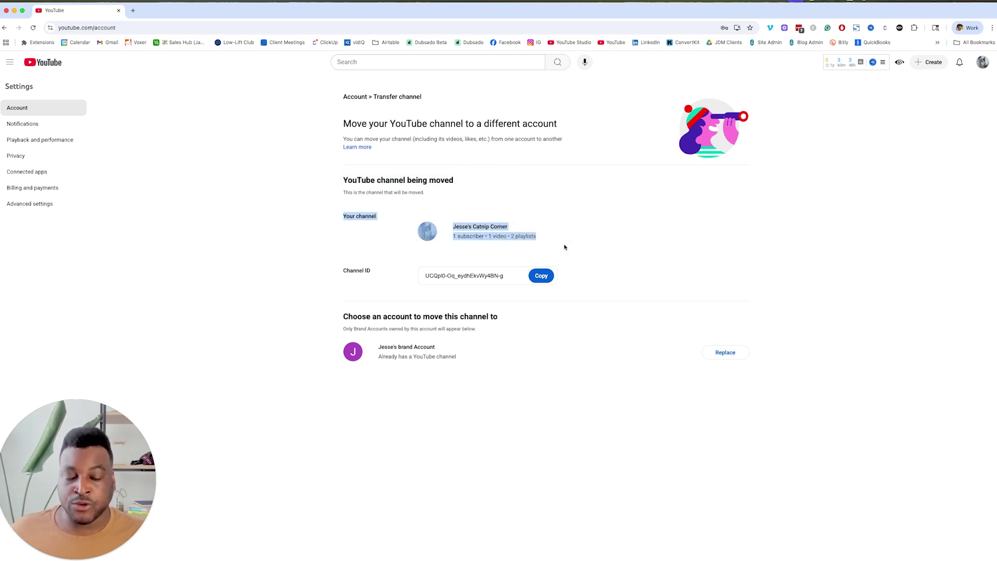
click(395, 358)
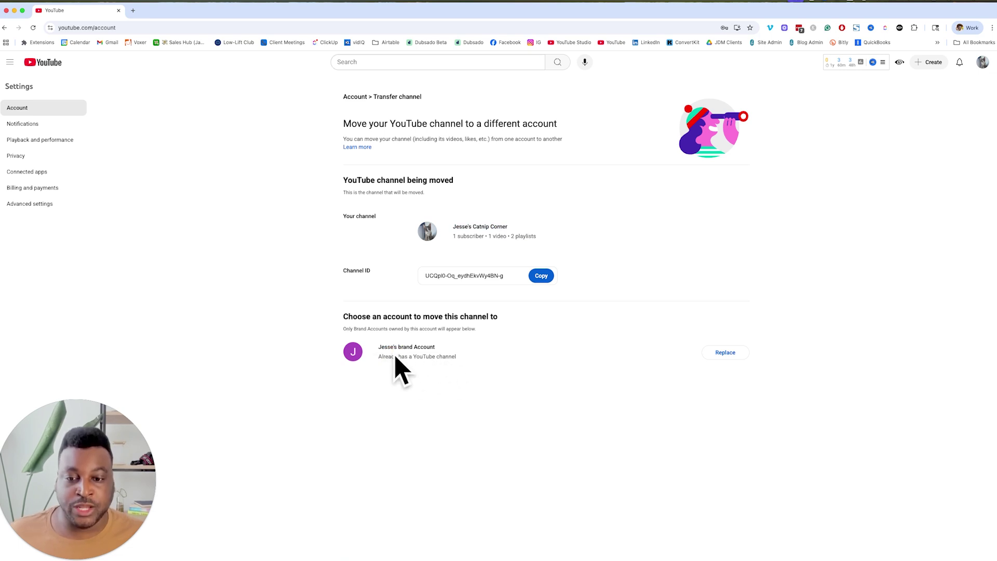
drag(457, 225, 443, 263)
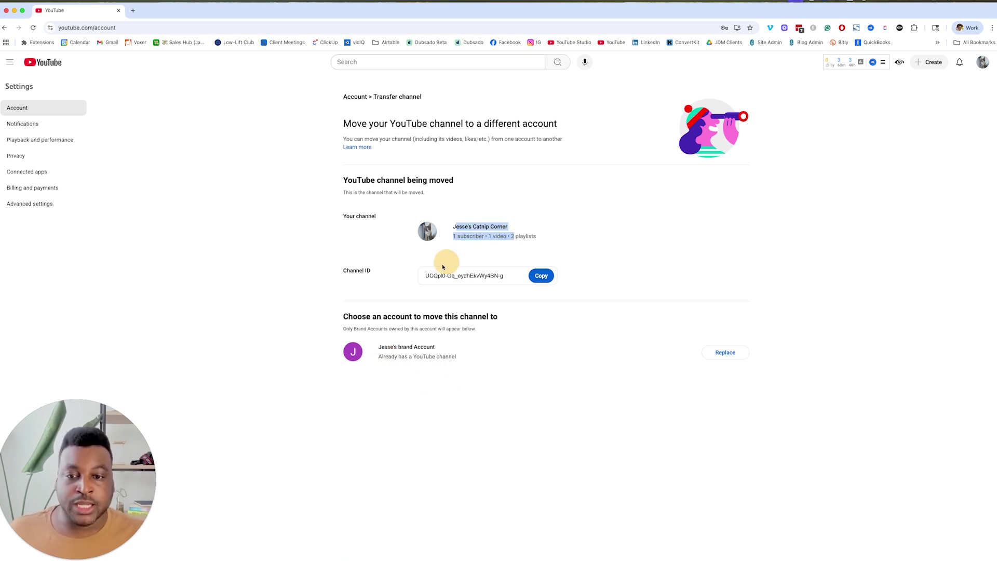
drag(420, 347, 380, 345)
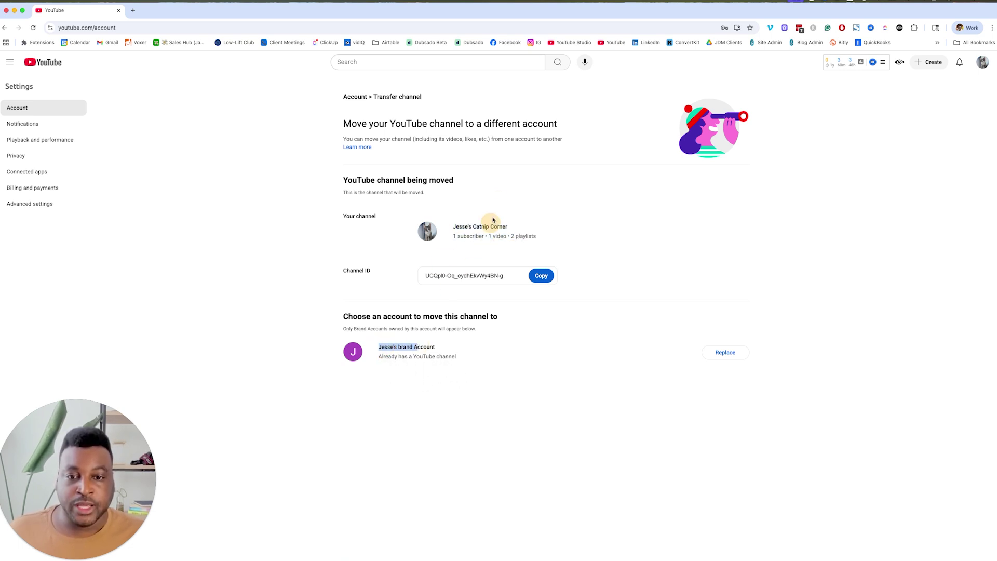
double_click(463, 237)
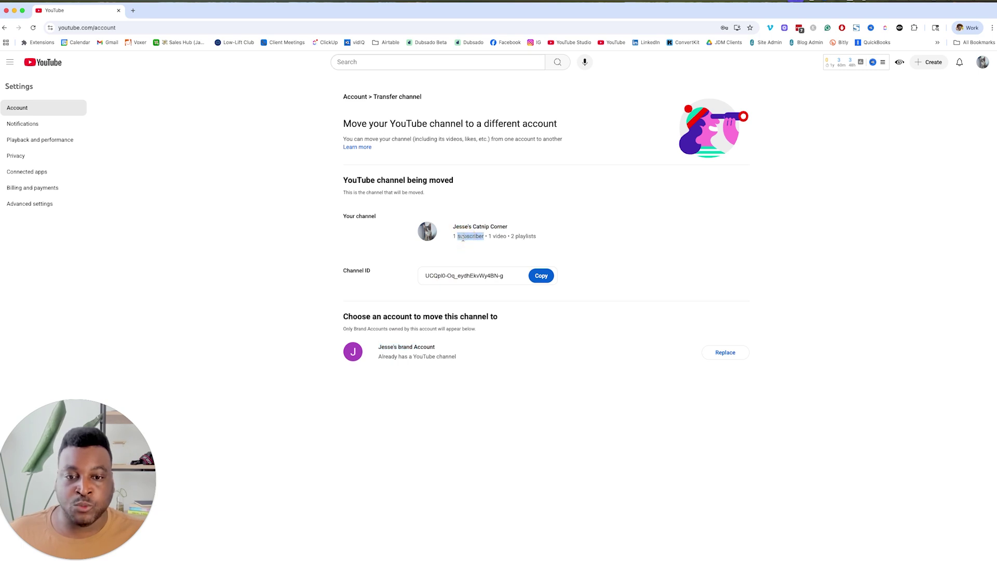
click(486, 237)
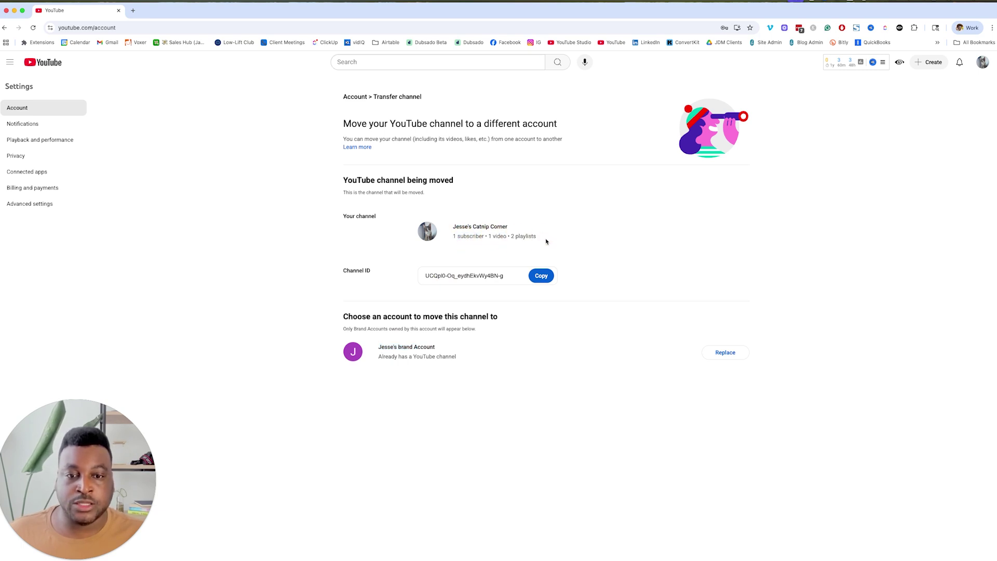
drag(544, 237, 512, 236)
click(505, 237)
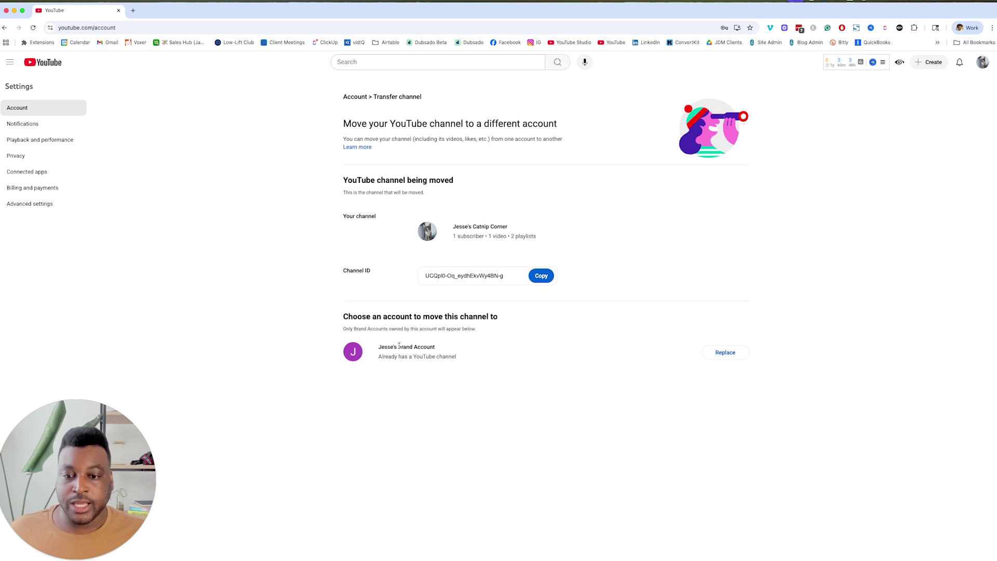
Replace Jesse's brand Account's empty channel and tick 'I understand and wish to proceed'
click(729, 356)
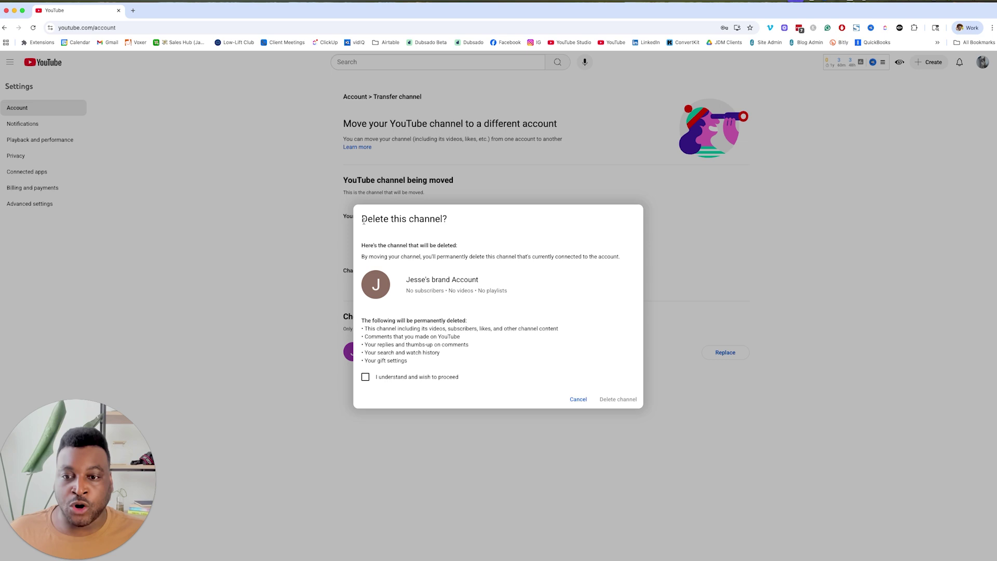
drag(364, 220, 463, 226)
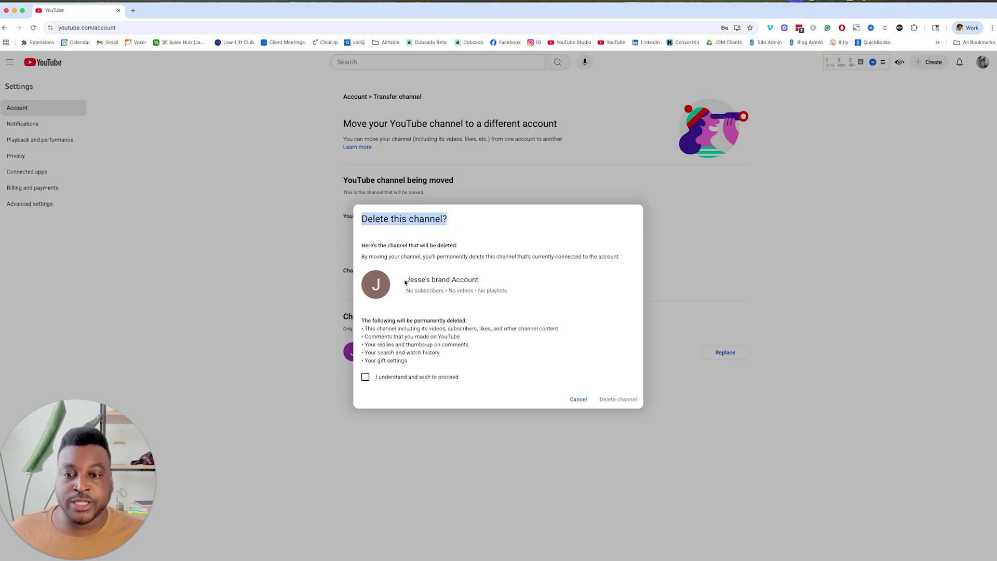
drag(406, 279, 496, 288)
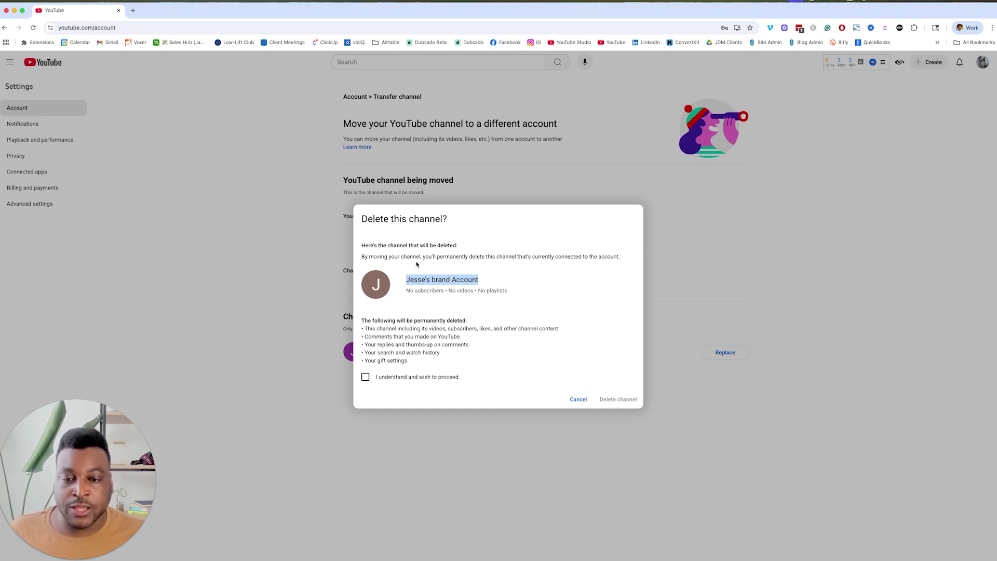
drag(363, 331, 408, 362)
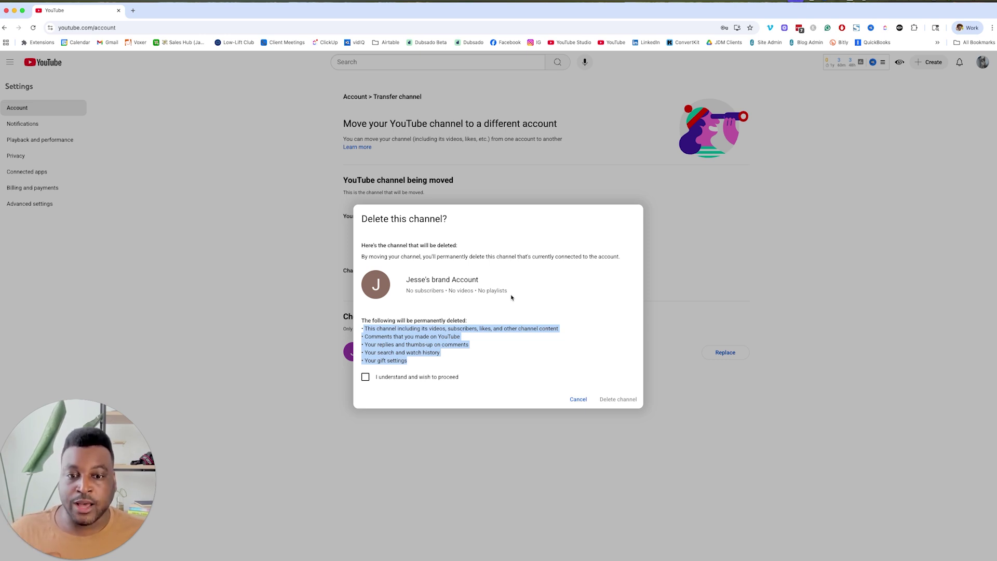
drag(508, 291, 408, 293)
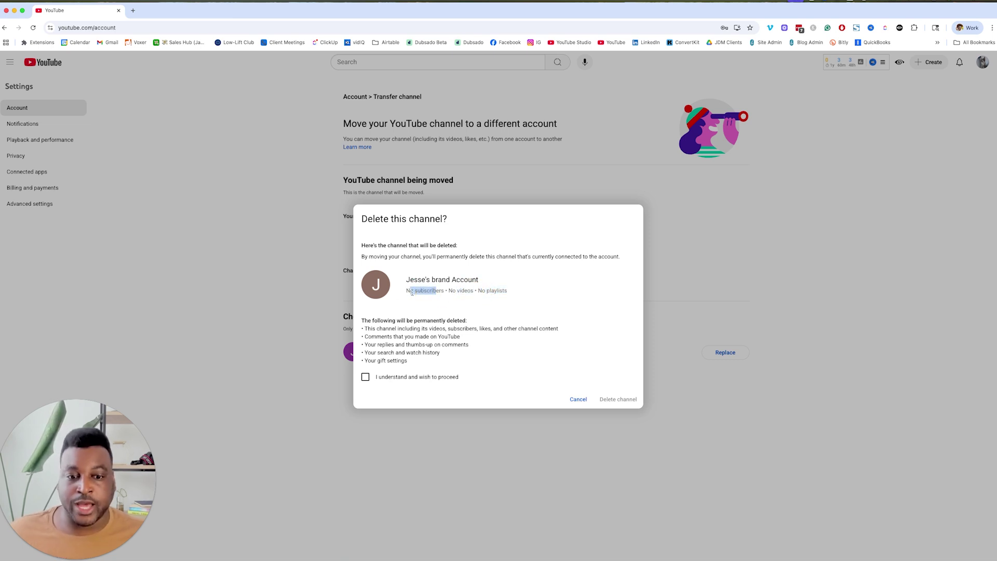
click(365, 377)
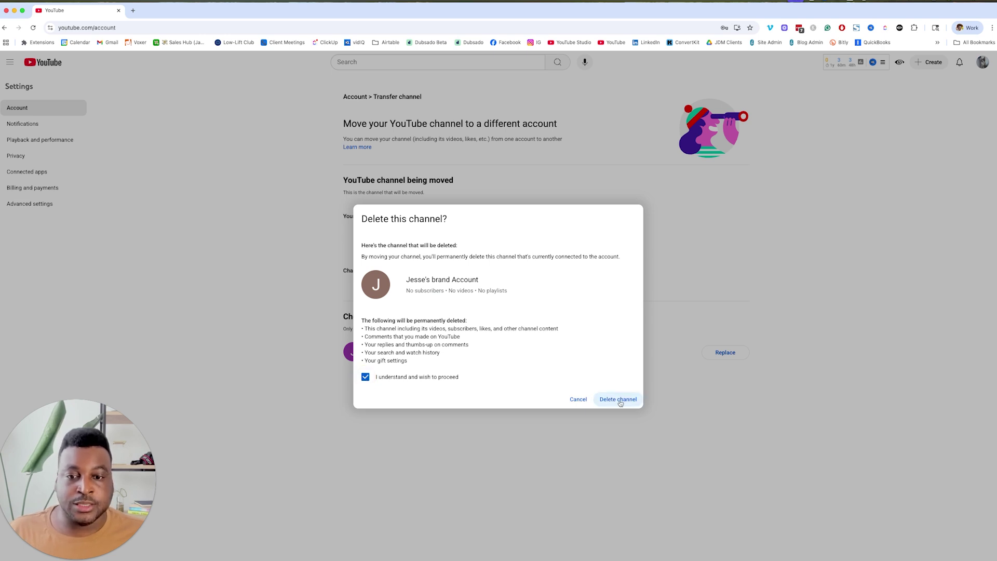
Confirm deleting the brand account's empty channel and review the move confirmation
click(619, 401)
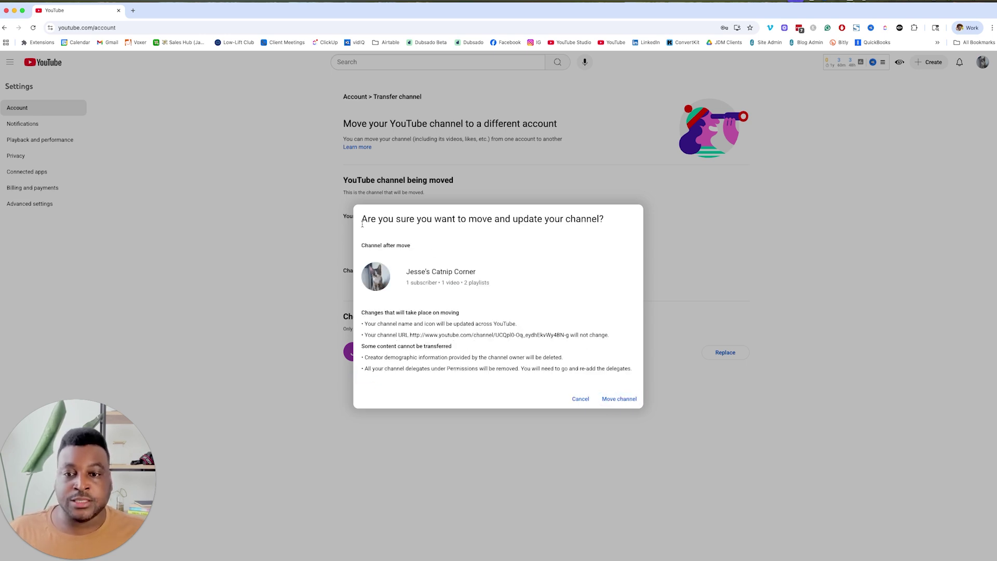
drag(362, 223, 575, 232)
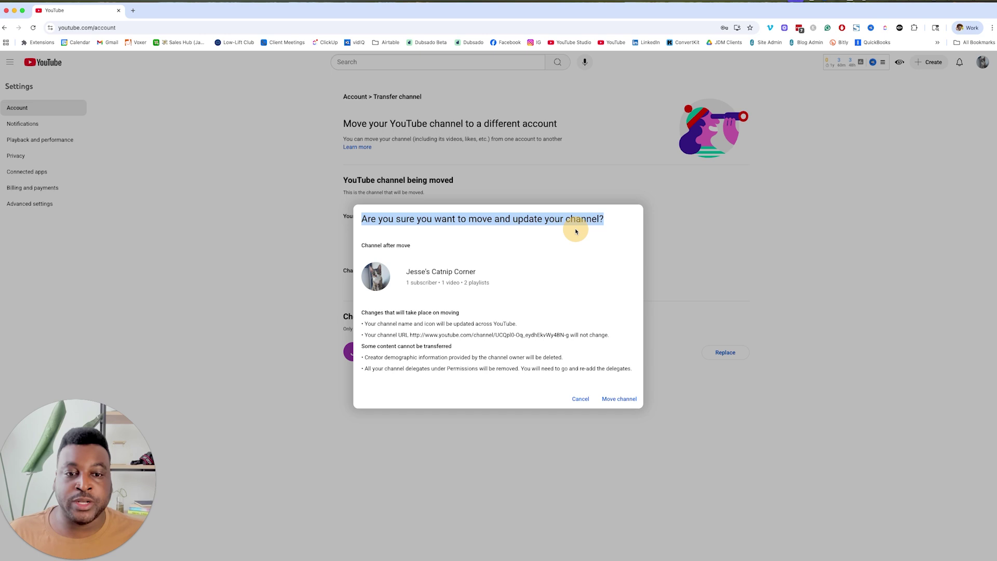
drag(365, 246, 509, 289)
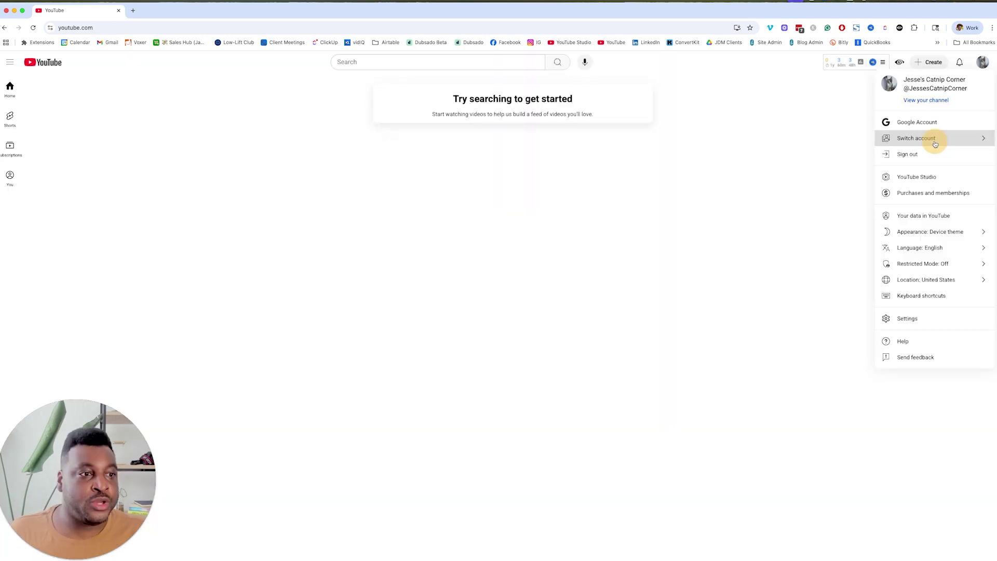
Switch to the personal account and decline creating a channel for it
click(931, 138)
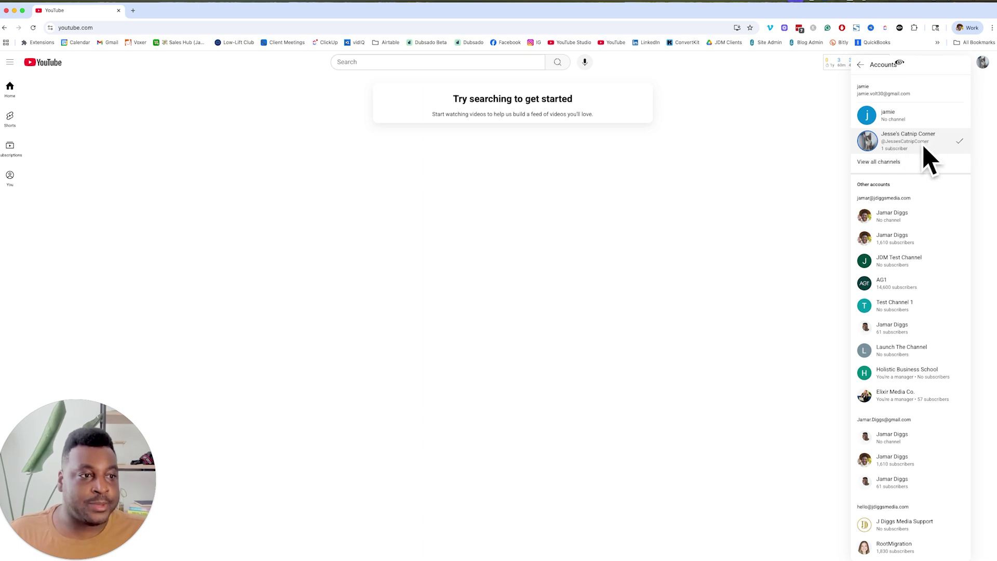
click(890, 116)
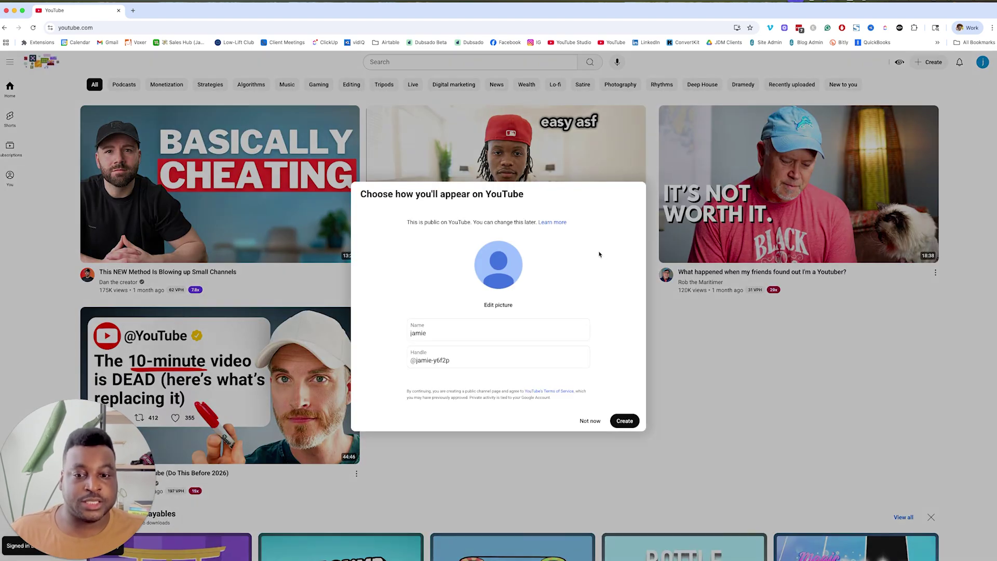
click(590, 420)
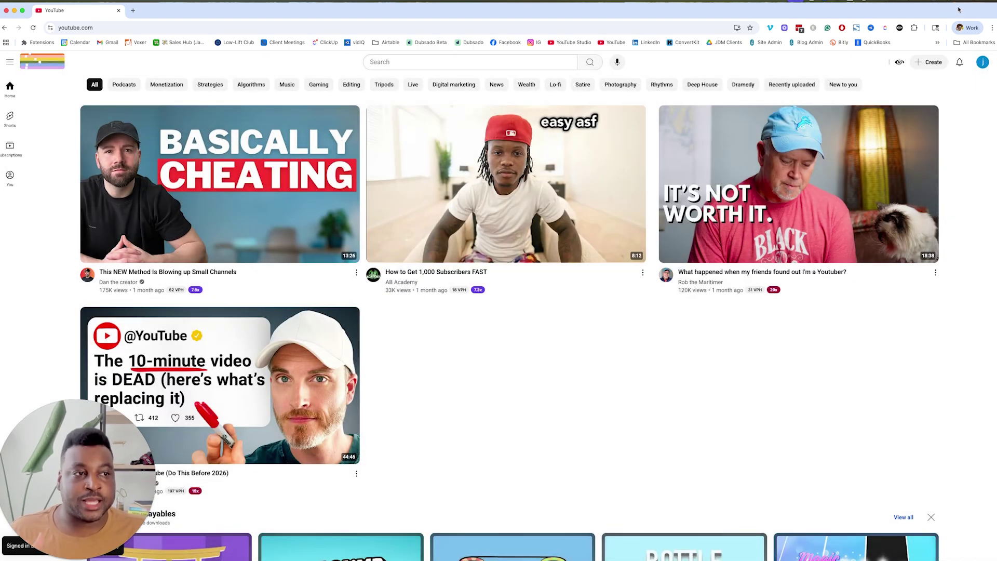
Switch back to Jesse's Catnip Corner and open its account settings
click(982, 63)
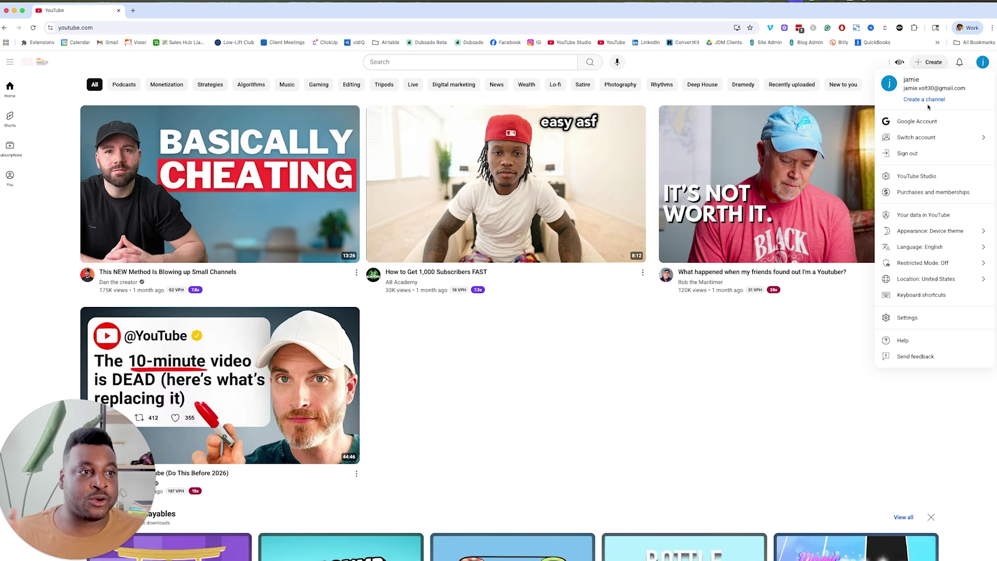
click(936, 143)
click(908, 136)
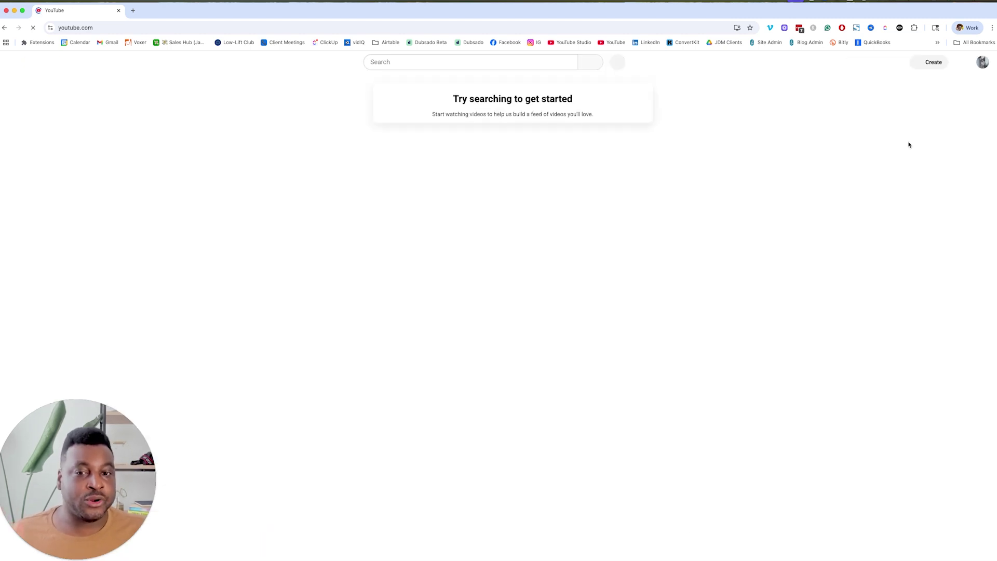
click(983, 62)
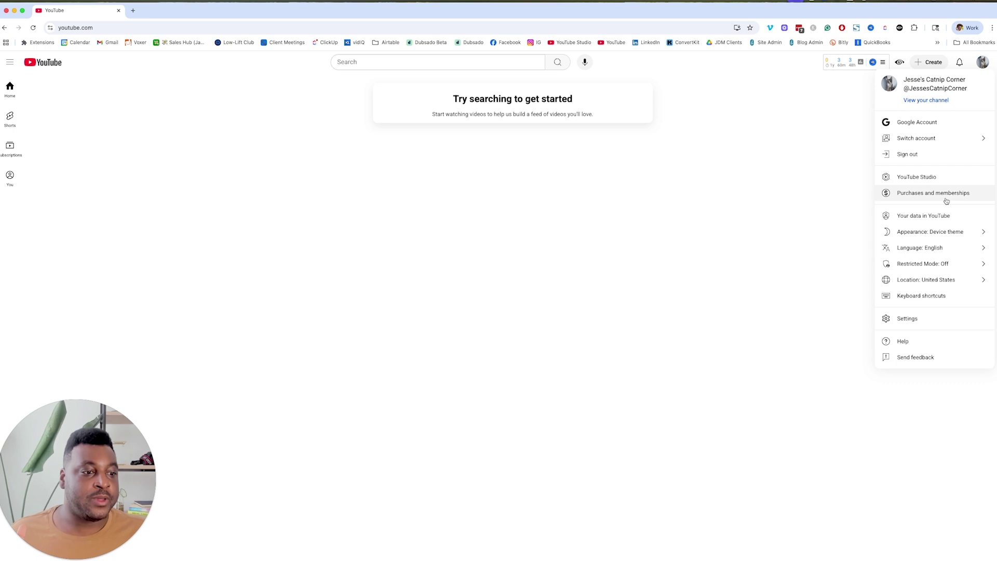
click(926, 322)
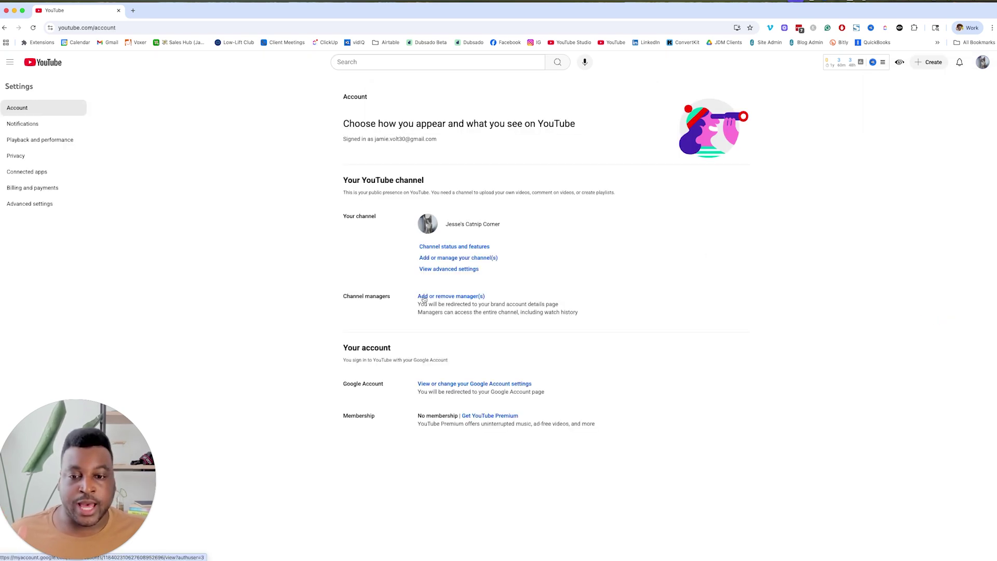
Open the Jesse's Catnip Corner channel page and review its name, handle and details
click(980, 66)
click(929, 102)
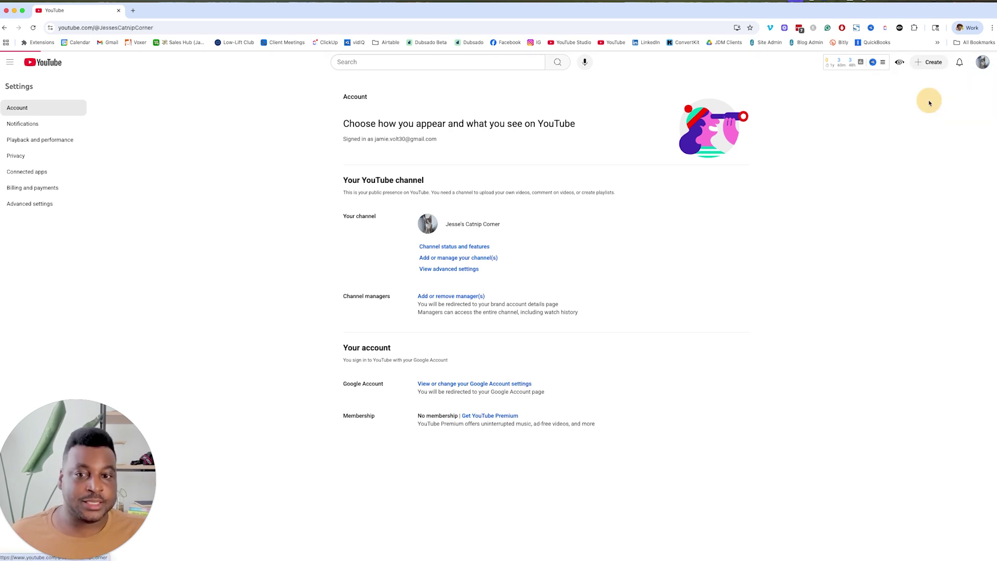
drag(326, 93, 491, 102)
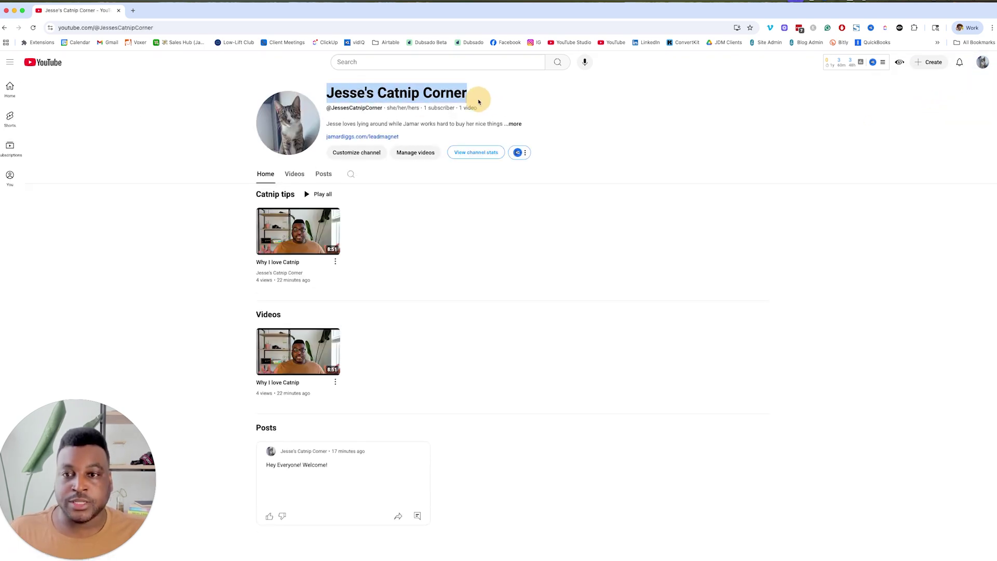
click(356, 114)
triple_click(354, 108)
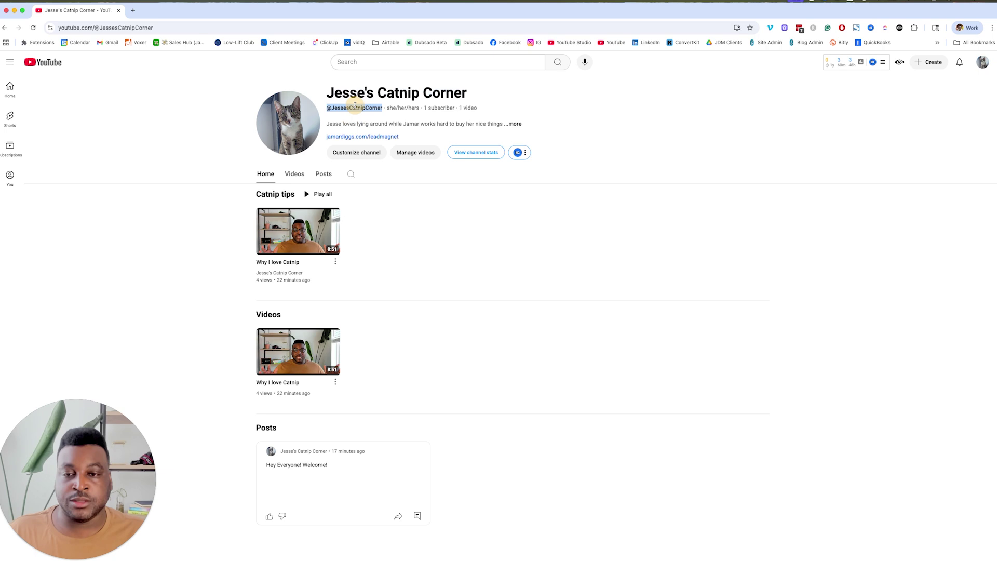
click(352, 106)
click(496, 125)
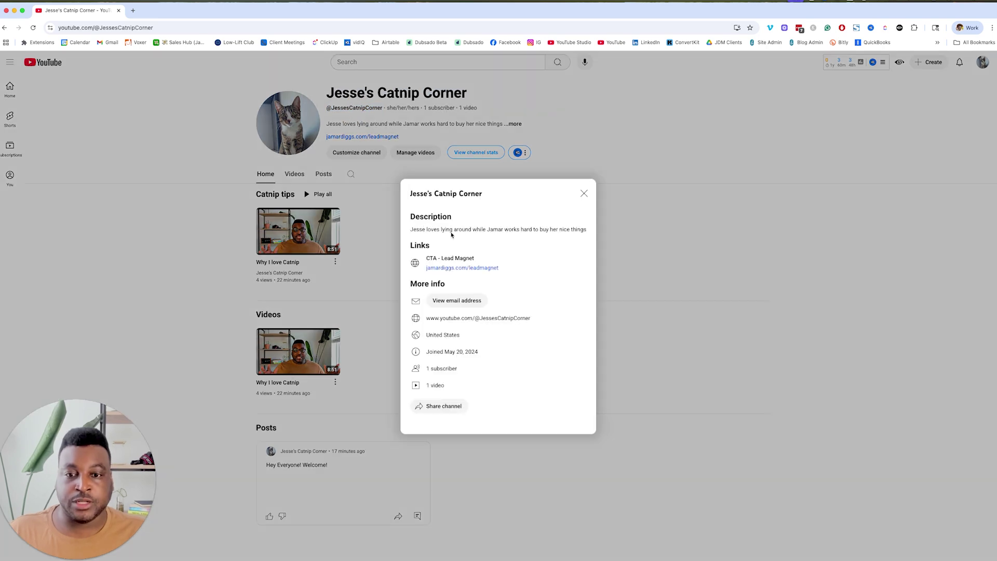
click(583, 193)
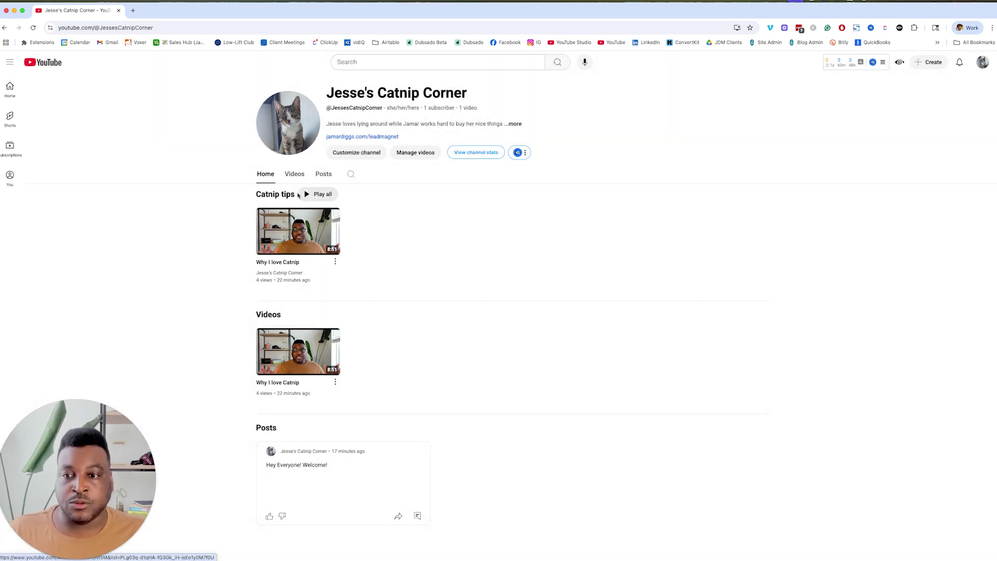
click(513, 126)
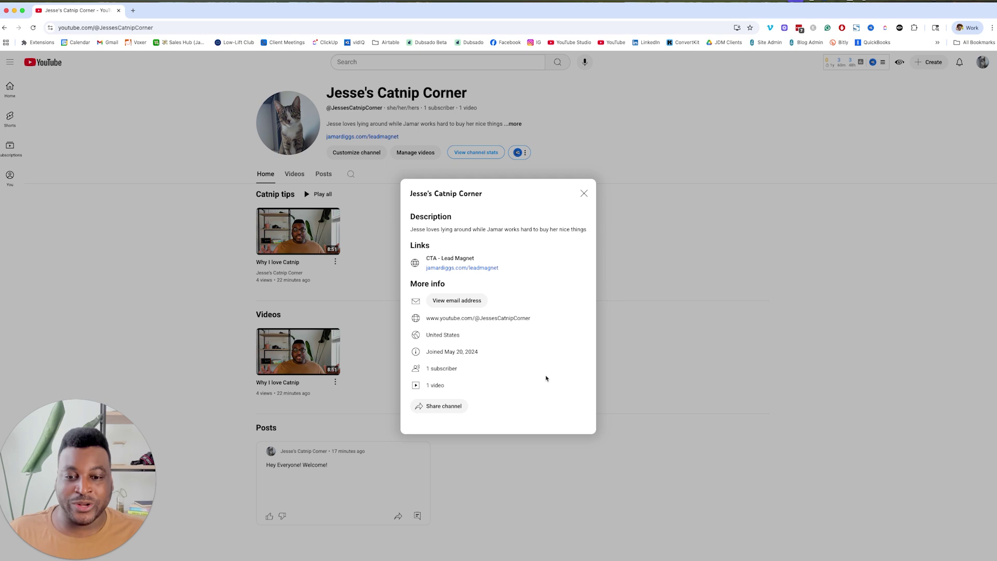
key(Escape)
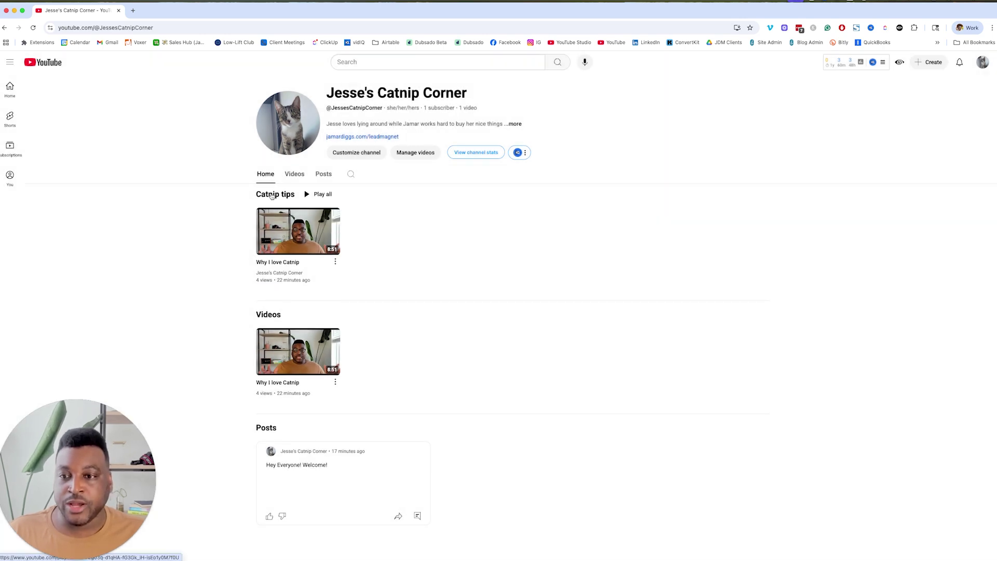
Check the channel's Videos and Posts tabs, then return to Home
mouse_move(318, 209)
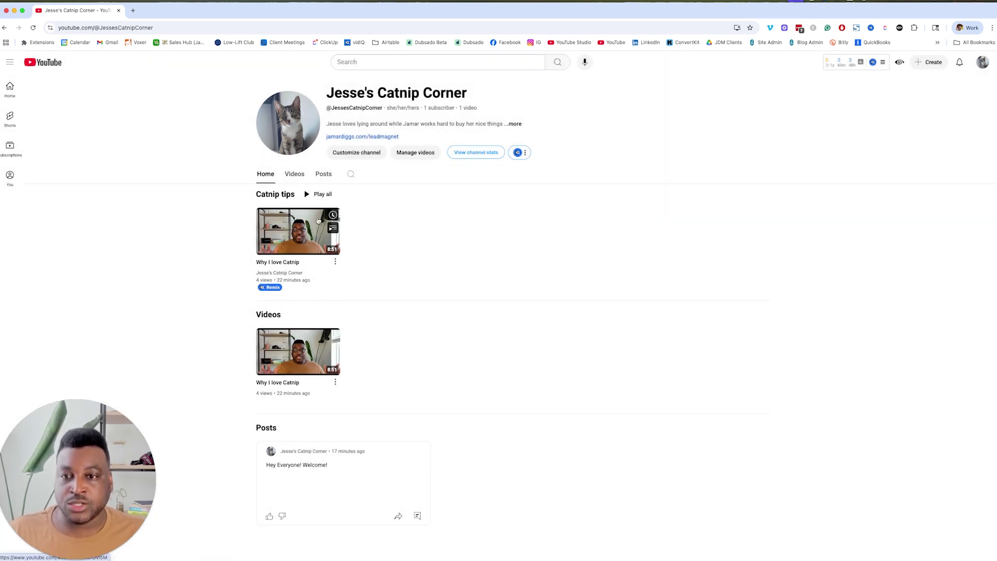
click(294, 177)
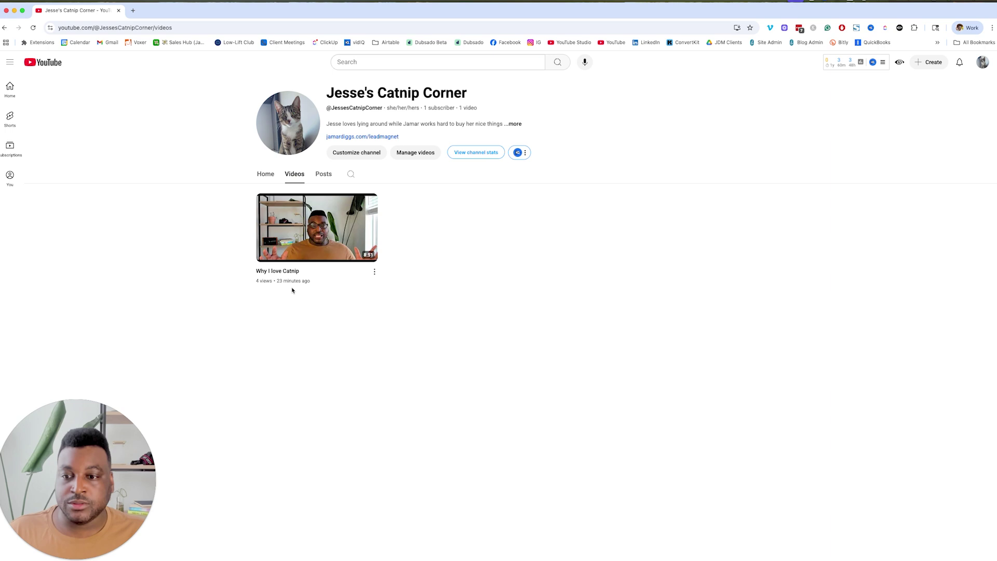
click(323, 178)
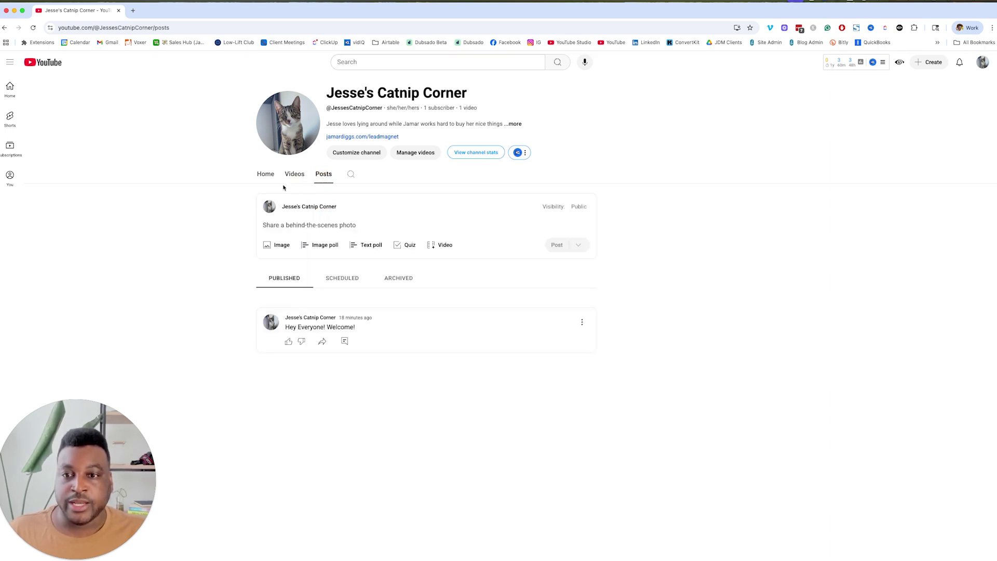
click(265, 174)
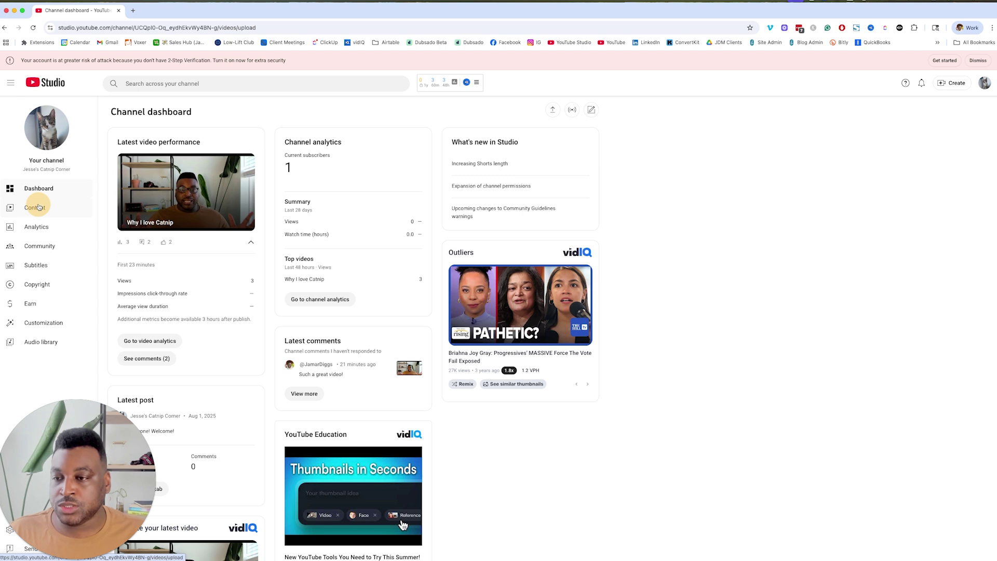
Show the Playlists tab of Channel content, dismissing the podcast popup
click(37, 208)
click(306, 134)
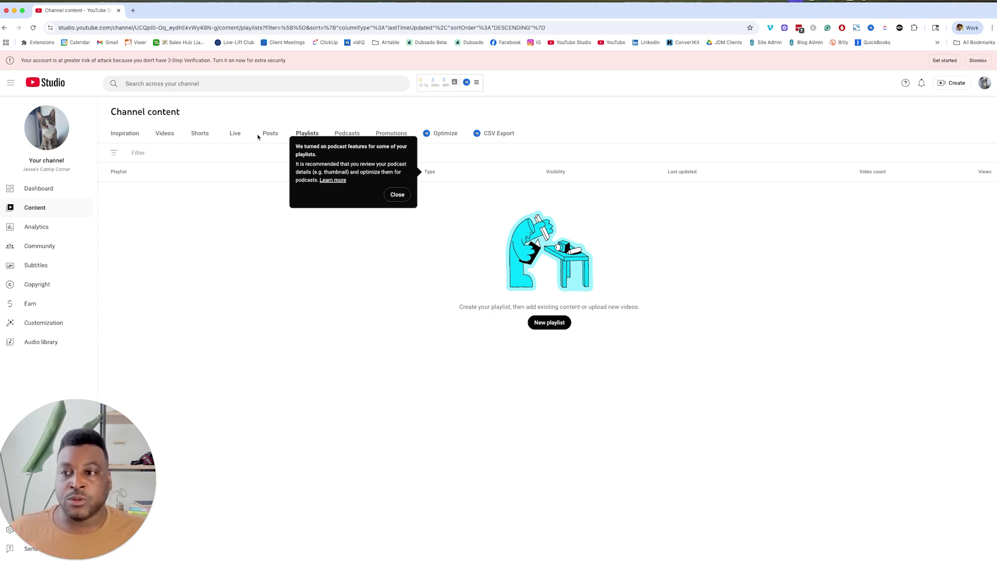
click(305, 134)
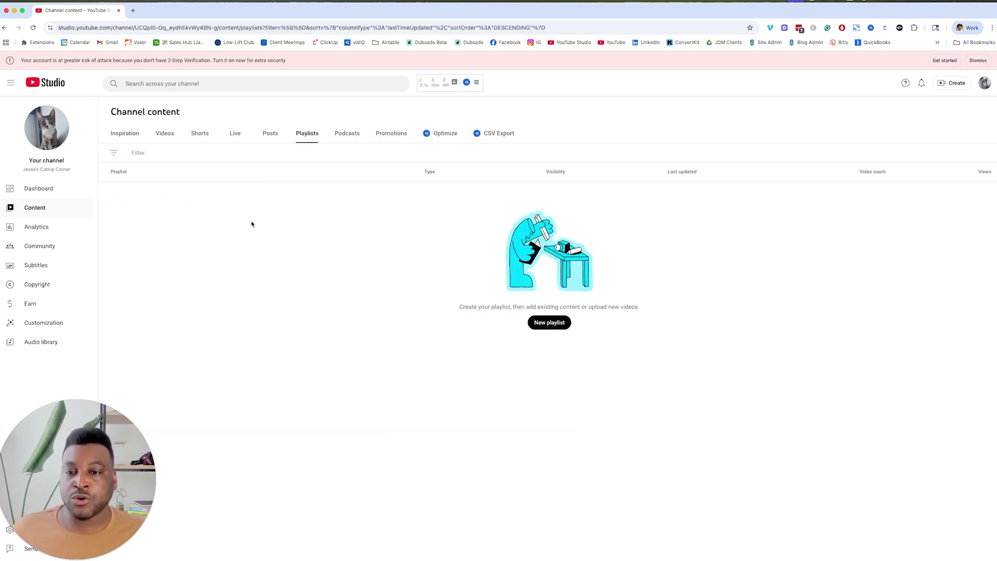